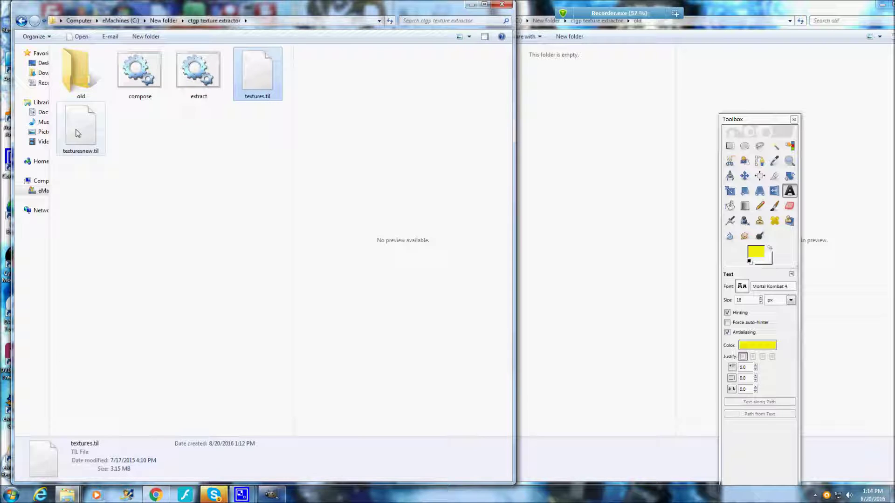
Run the extract batch file to decode textures.til into separate images
left_click(78, 152)
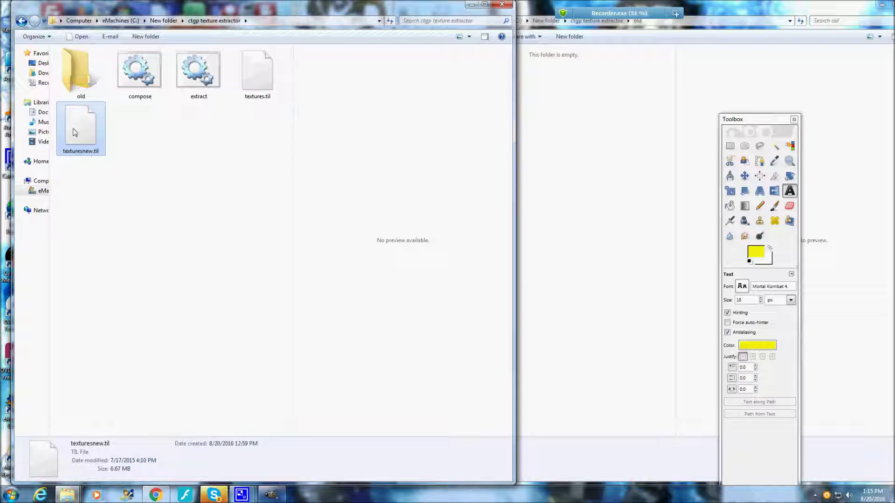
left_click(214, 236)
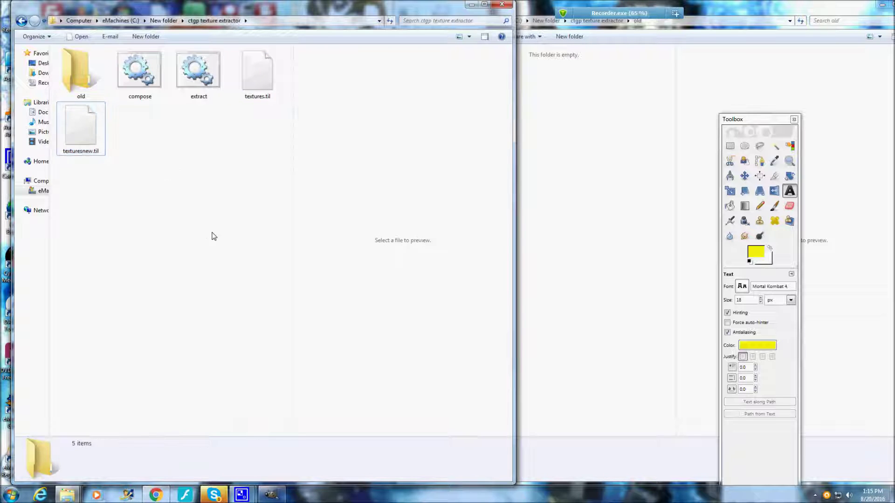
left_click(255, 79)
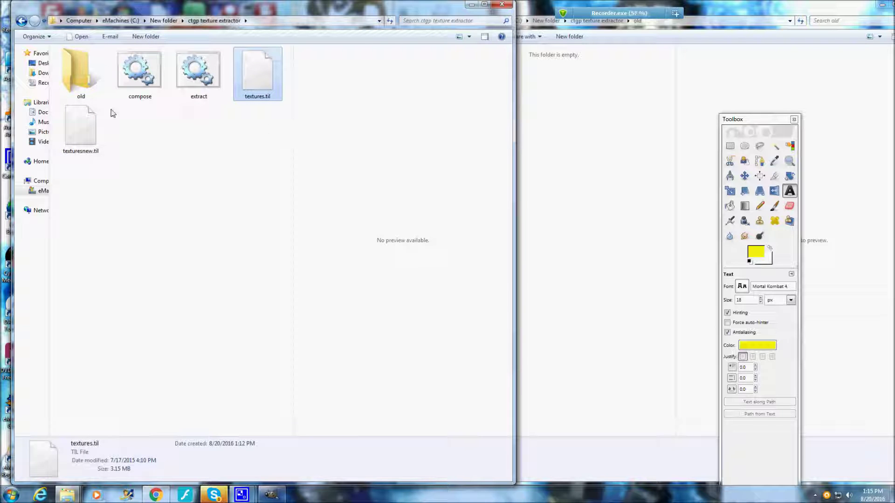
double_click(192, 83)
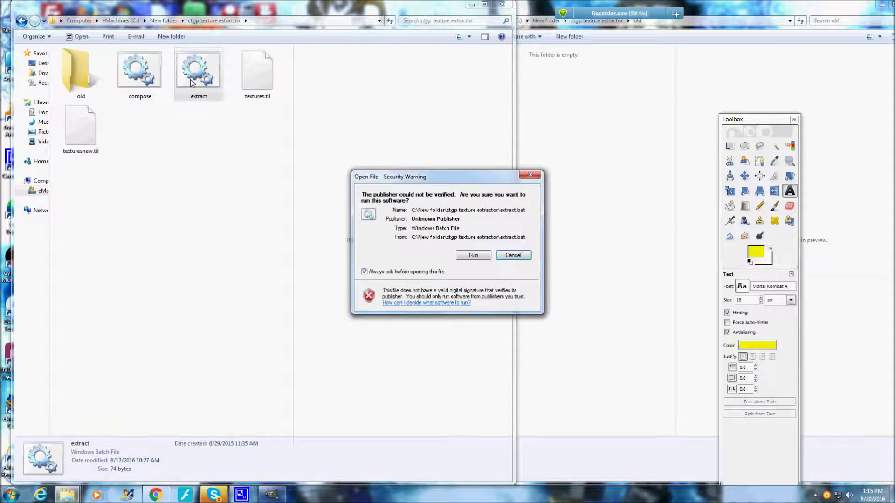
left_click(476, 256)
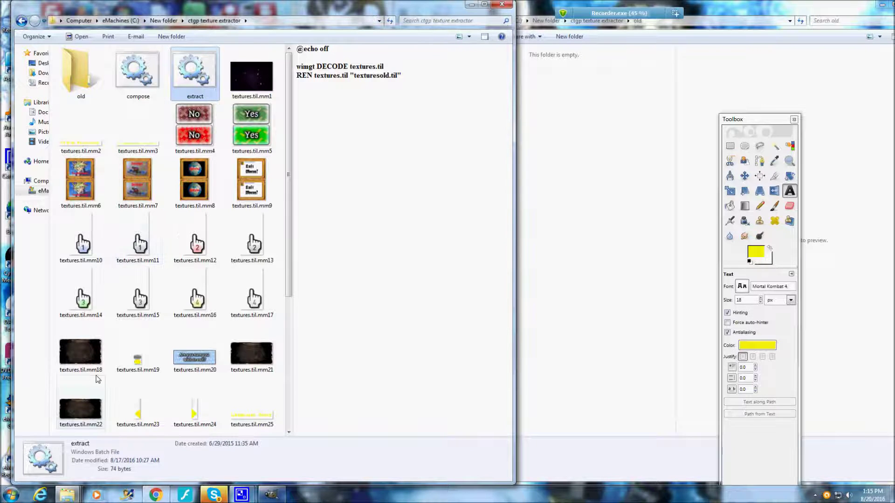
Move all the extracted texture images, including textures.til.mm1, into the old folder
scroll(67, 336, "down", 4)
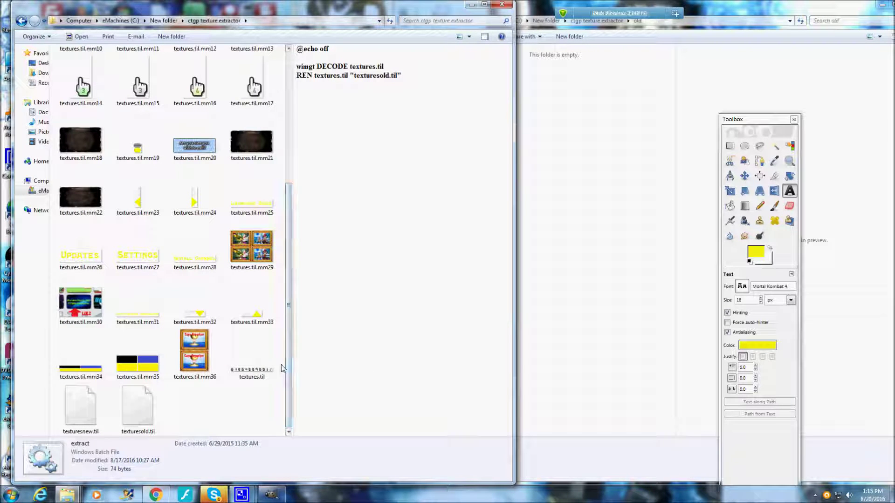
left_click_drag(281, 366, 588, 261)
left_click(612, 301)
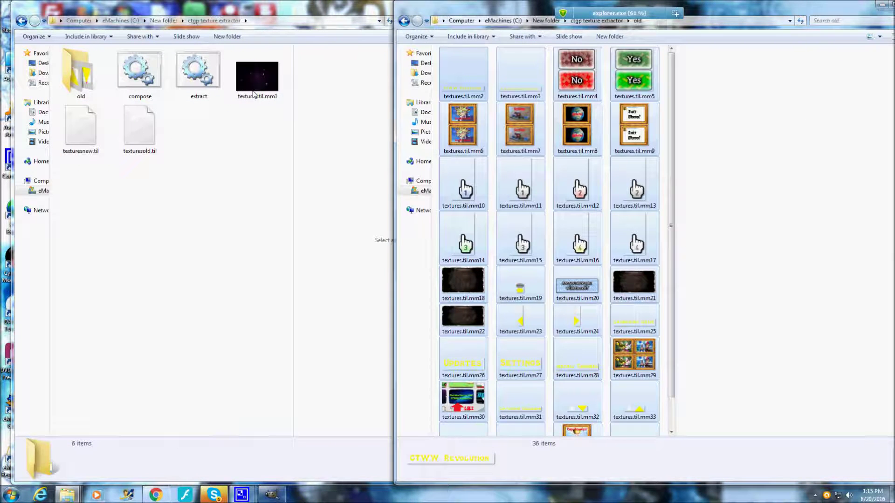
left_click_drag(254, 94, 568, 334)
left_click(576, 363)
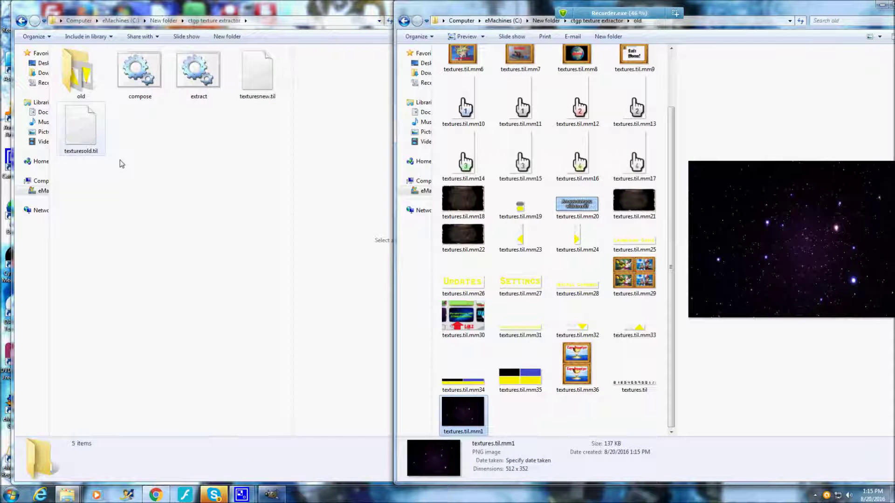
Delete texturesold.til from the ctgp texture extractor folder
left_click(85, 145)
right_click(90, 146)
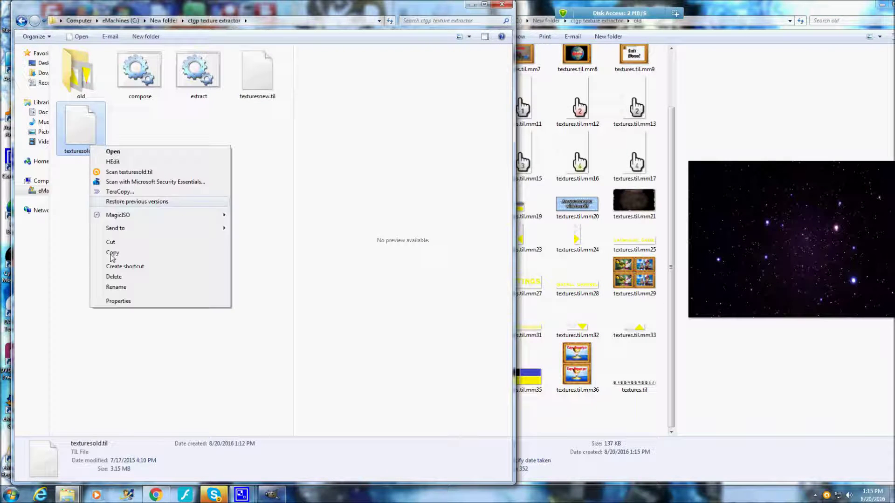
left_click(114, 276)
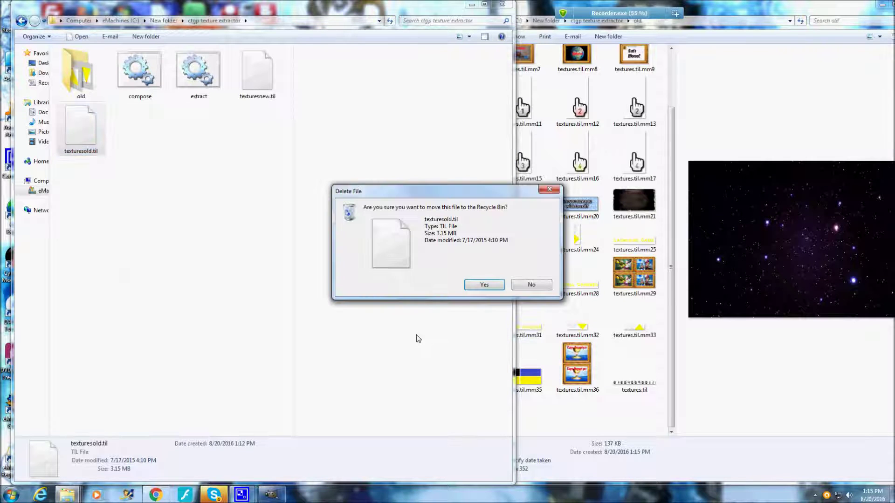
left_click(493, 288)
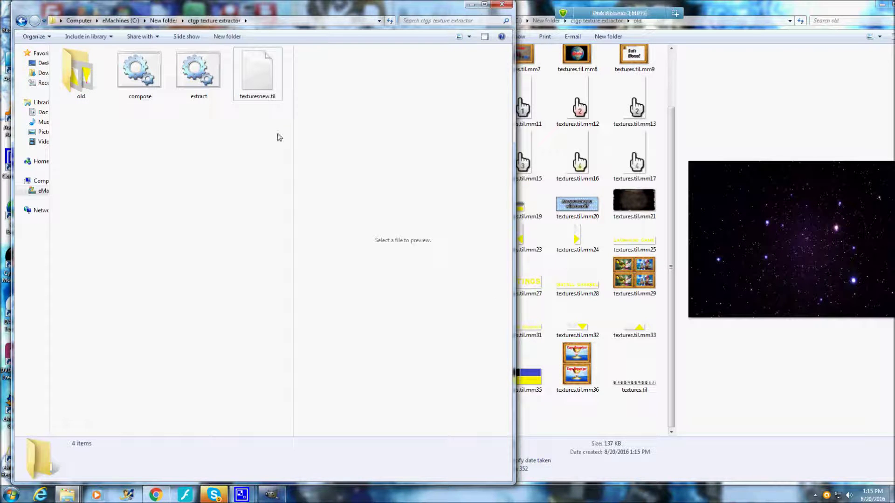
Rename texturesnew.til as textures.til
right_click(261, 96)
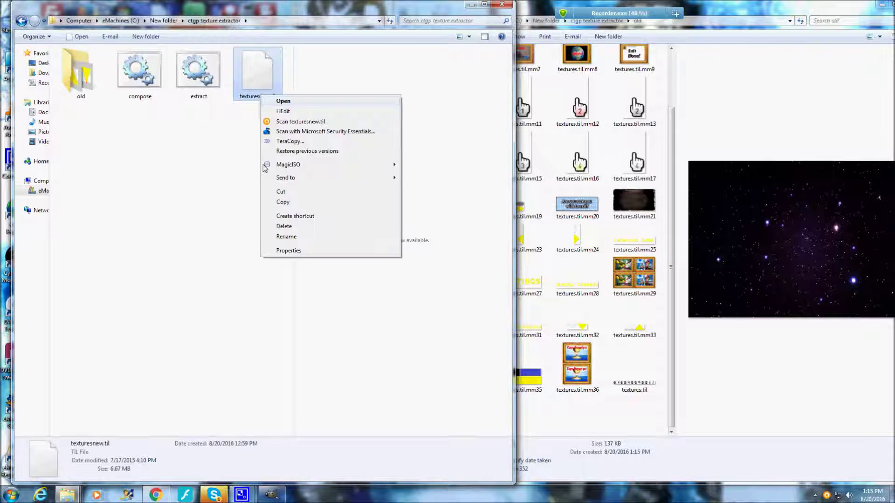
left_click(277, 237)
key("Return")
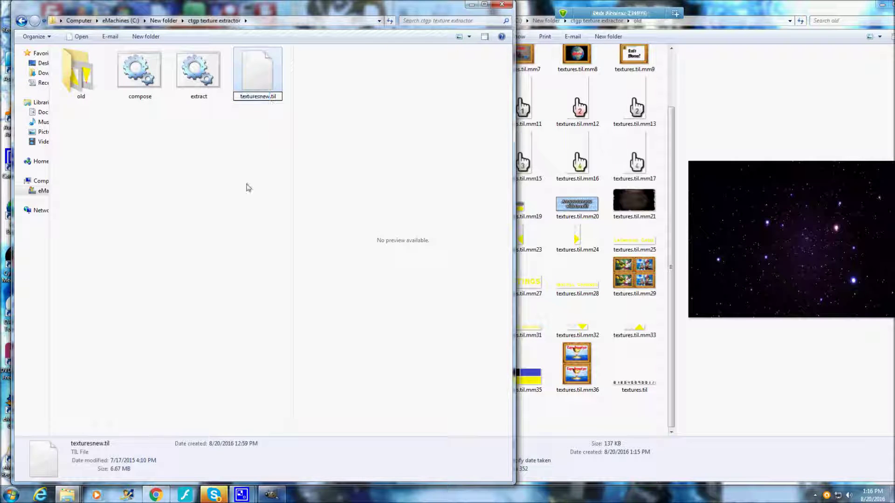
key("F2")
type("textures")
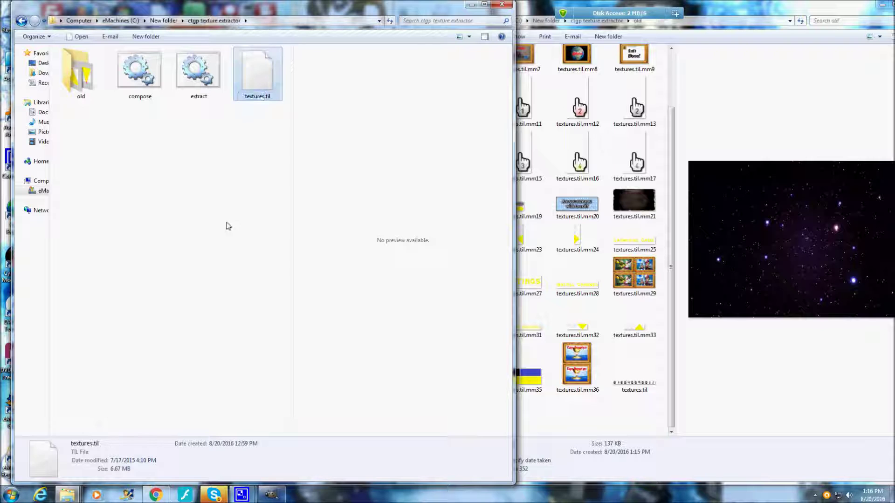
Run the extract batch file again to decode the renamed textures.til
left_click(226, 222)
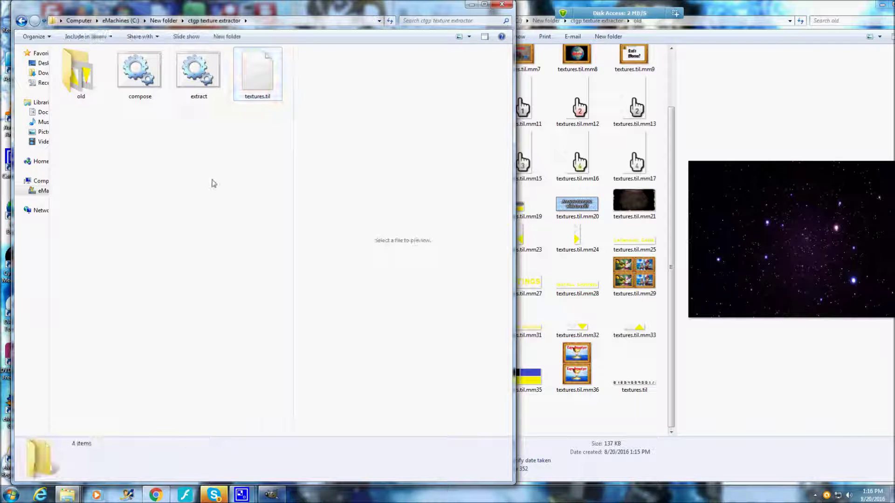
double_click(192, 96)
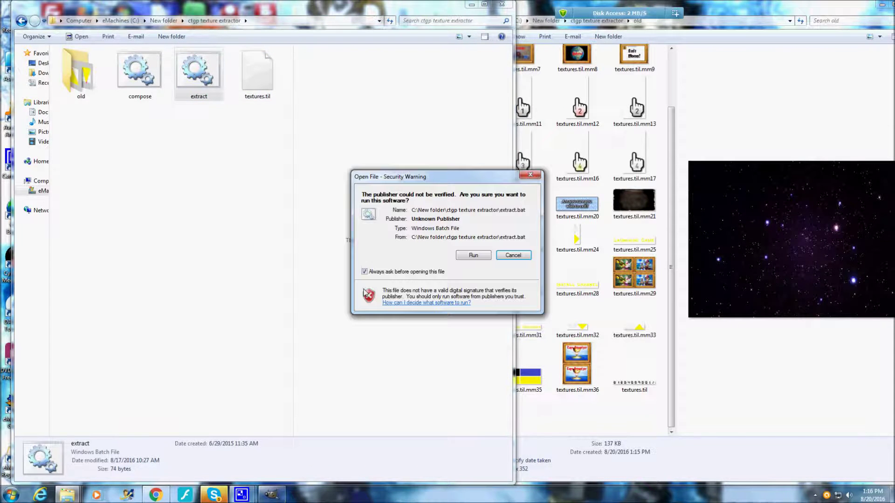
left_click(487, 255)
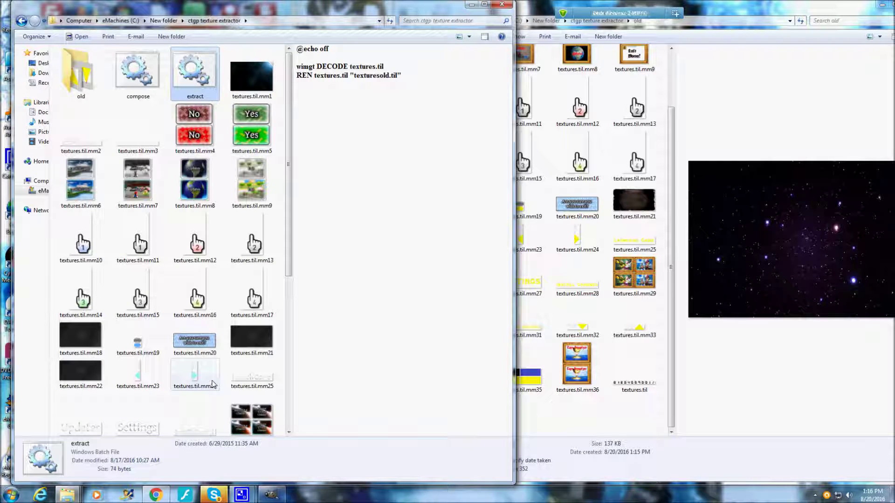
Examine the newly extracted textures, previewing the menu buttons around mm6 to mm8 and the images from mm36 to mm43
left_click(138, 184)
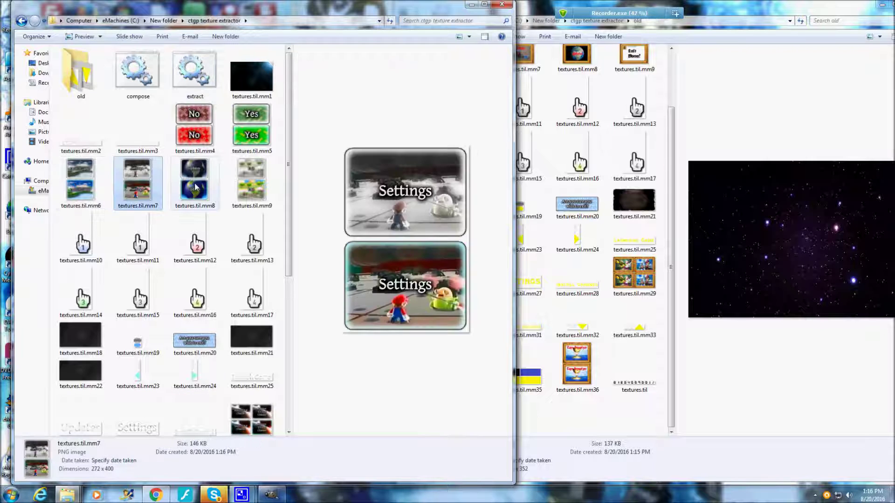
left_click(195, 187)
key("Right")
left_click(93, 184)
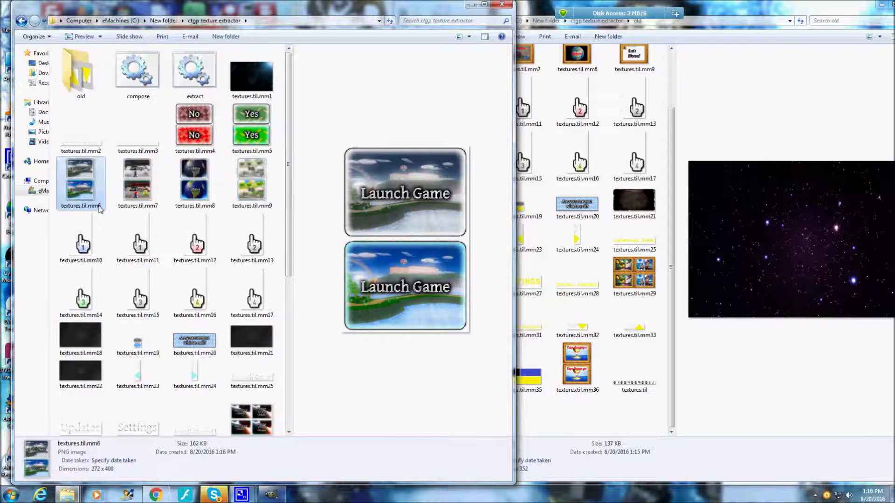
scroll(103, 279, "down", 5)
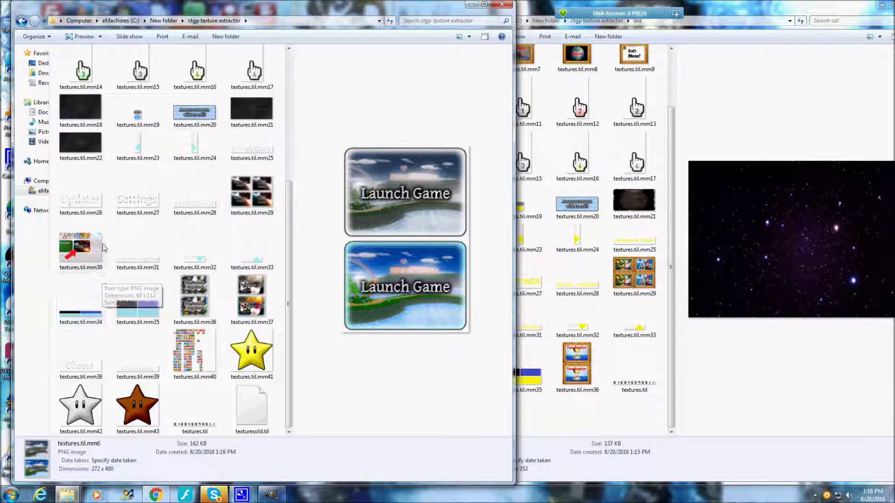
left_click(215, 305)
left_click(243, 307)
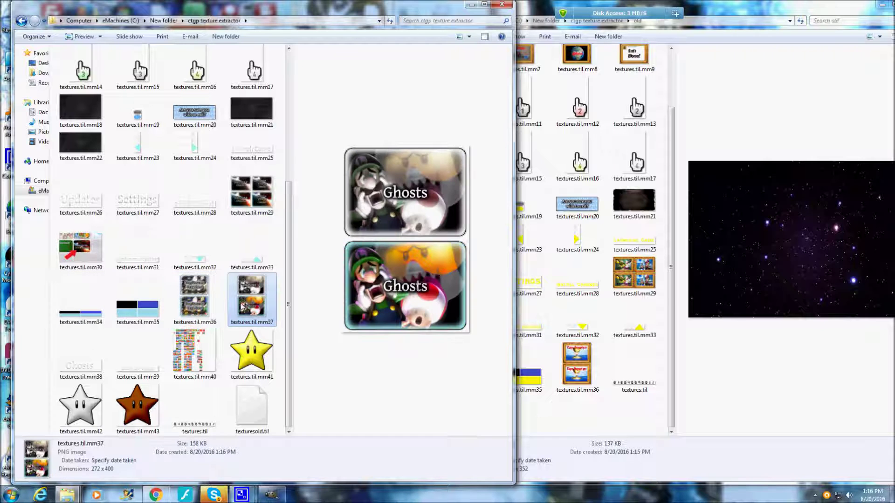
left_click(82, 364)
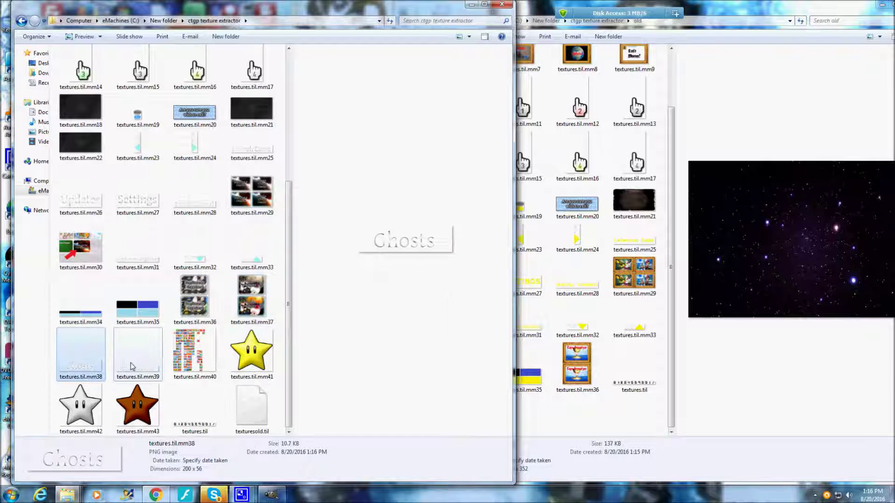
left_click(181, 363)
left_click(248, 359)
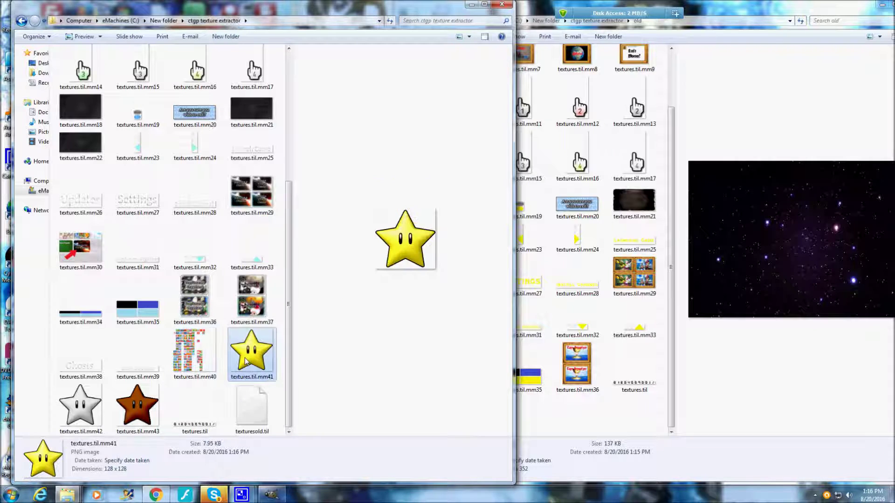
left_click(81, 408)
left_click(139, 422)
left_click(213, 429)
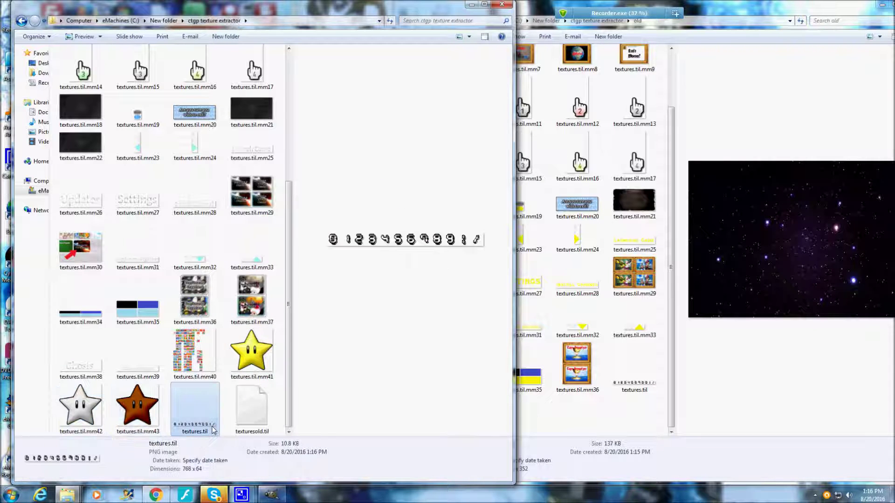
left_click(252, 410)
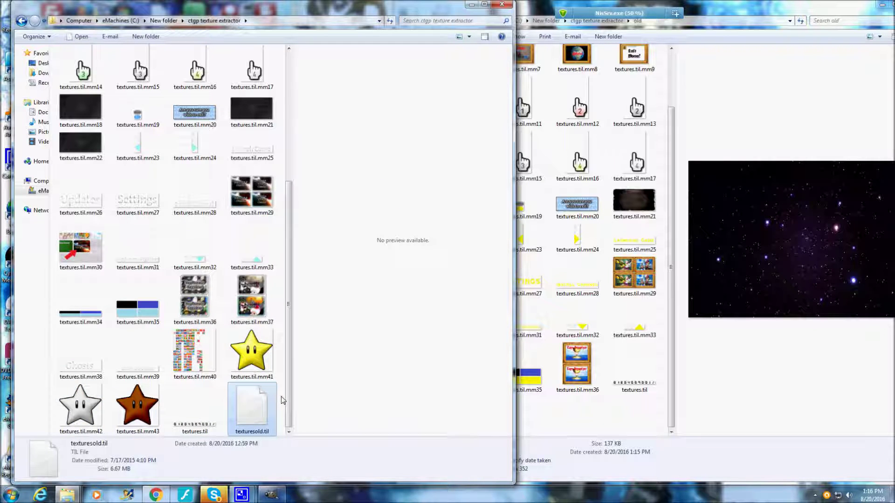
scroll(136, 343, "up", 5)
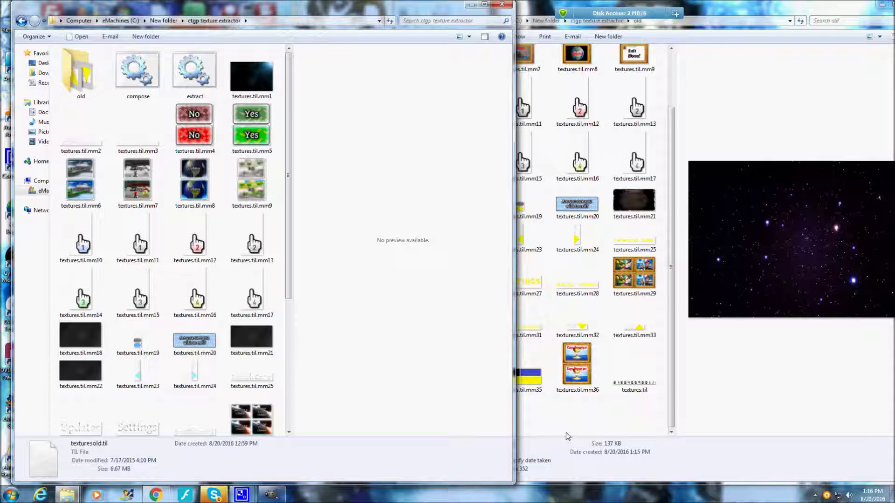
Copy all images from the old folder into the ctgp texture extractor folder with Explorer, replacing every file that has the same name
left_click(635, 425)
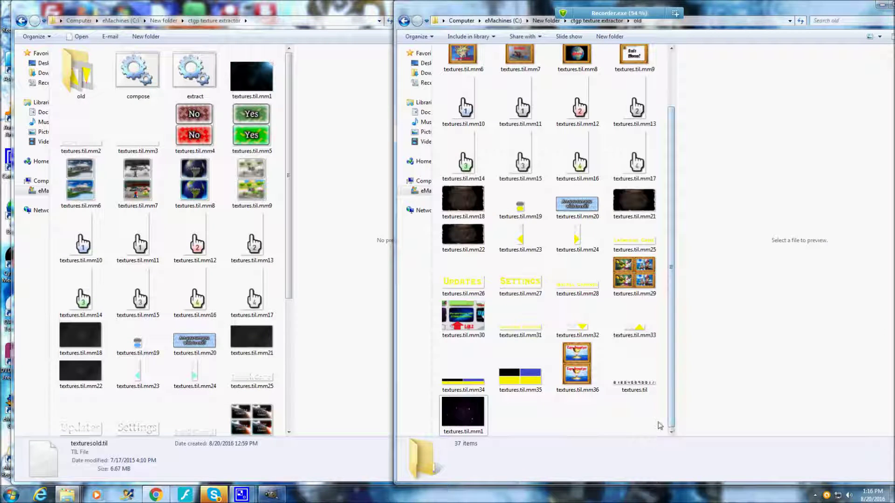
left_click_drag(659, 424, 446, 4)
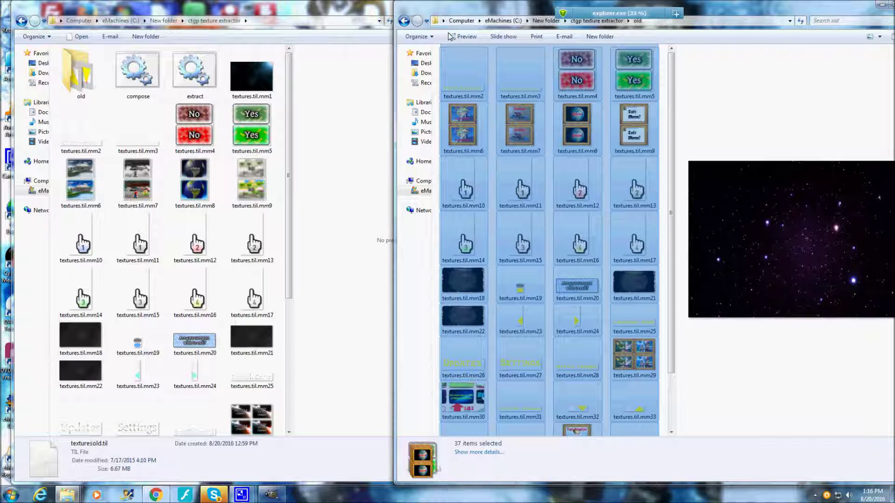
right_click(465, 78)
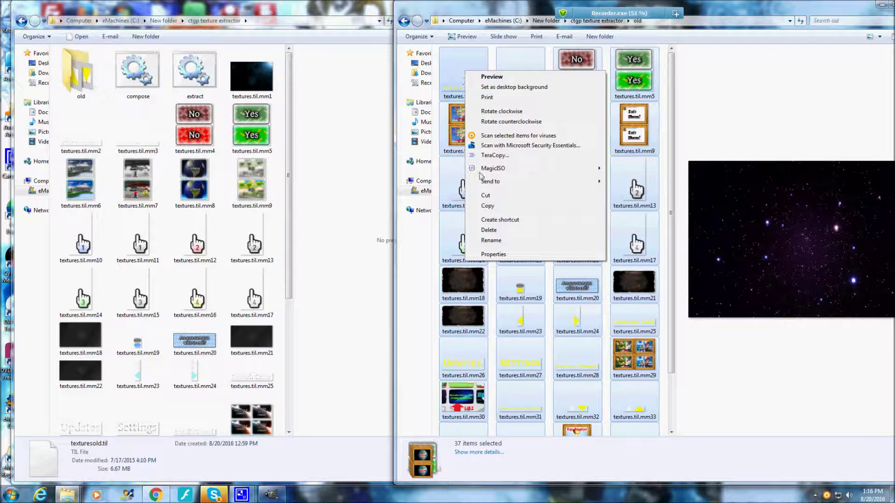
left_click(497, 207)
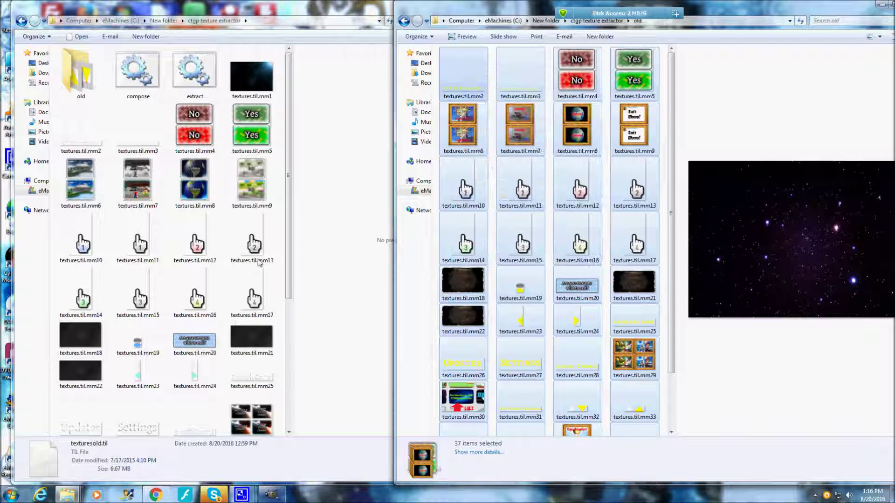
right_click(52, 335)
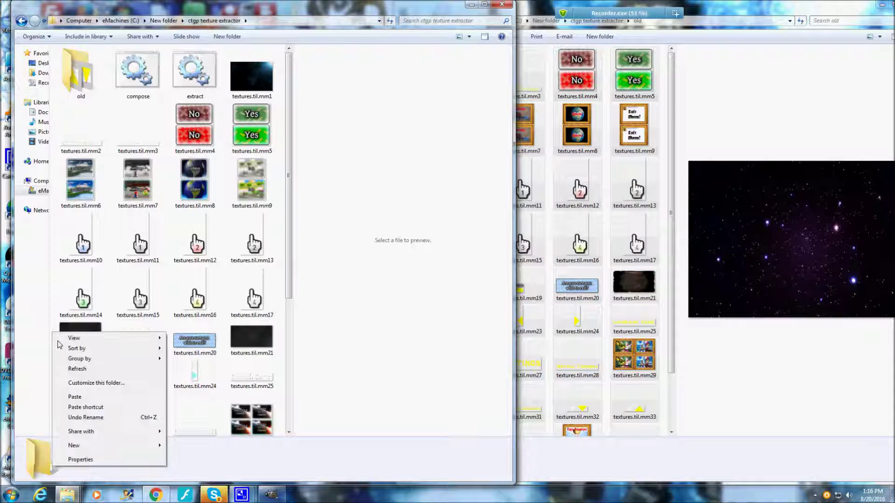
left_click(71, 397)
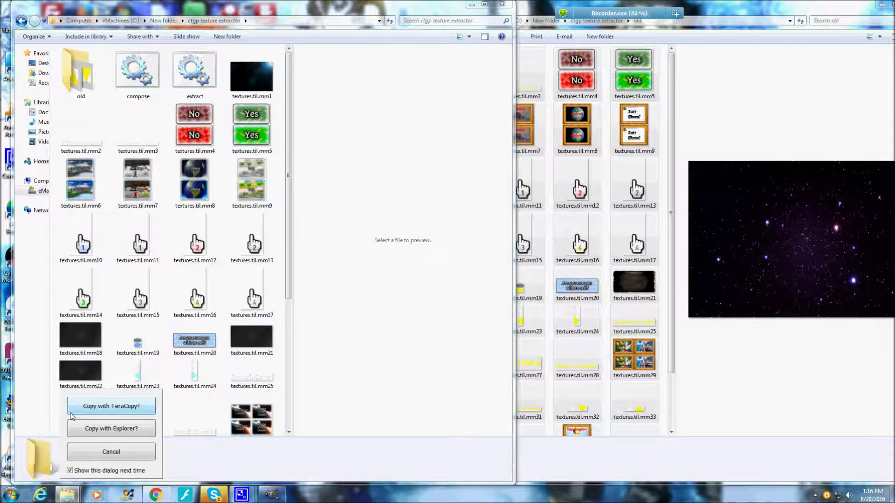
left_click(146, 432)
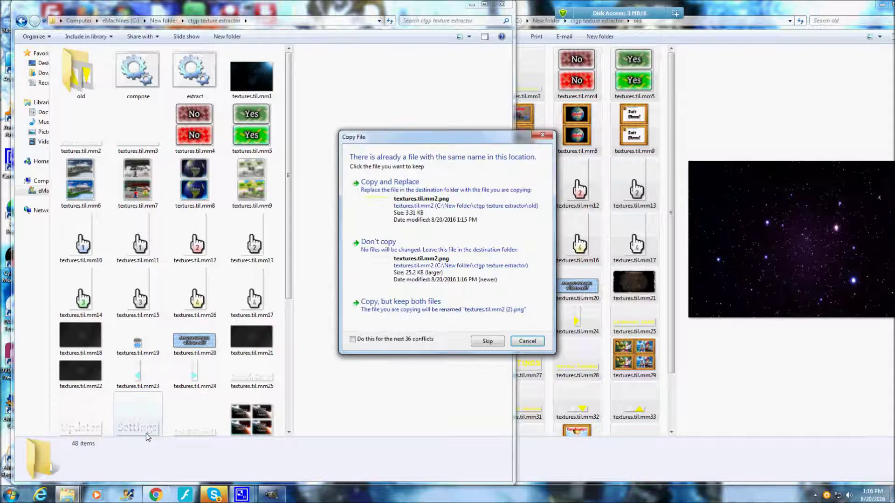
left_click(409, 340)
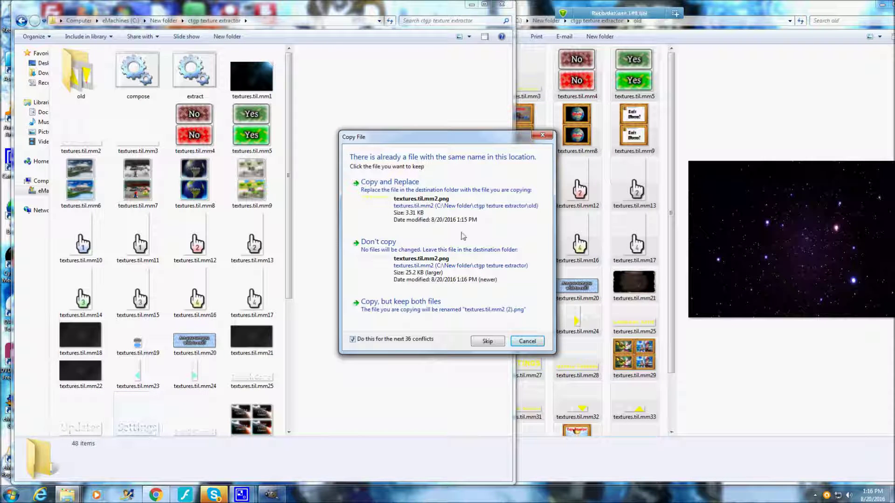
left_click(432, 200)
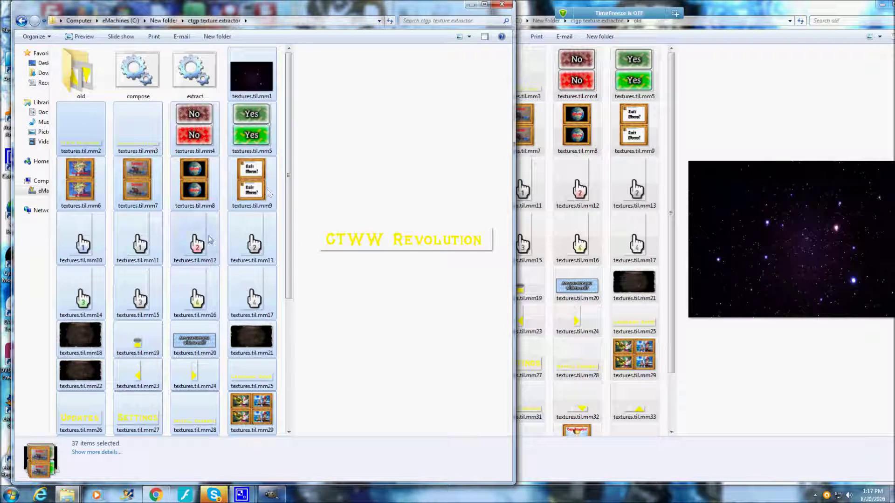
Open textures.til.mm38 from the ctgp texture extractor folder in GIMP and erase all of its Ghosts lettering with a rectangular selection
scroll(120, 336, "down", 5)
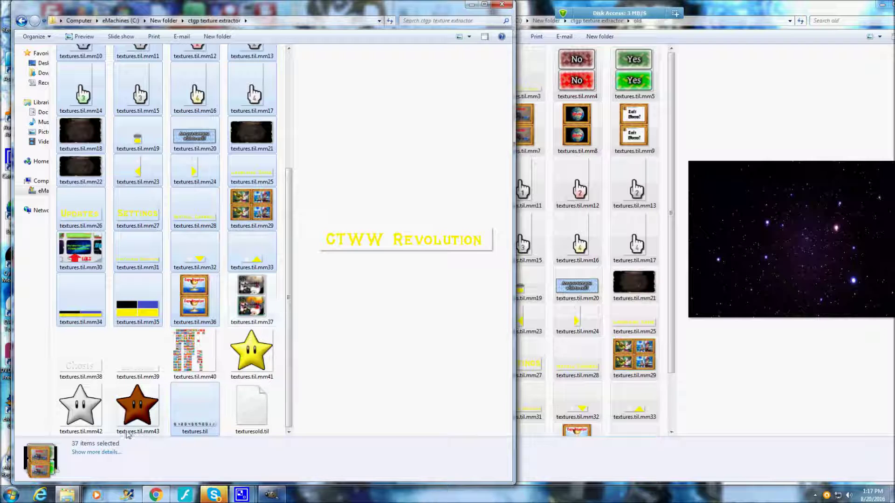
left_click(92, 371)
right_click(93, 371)
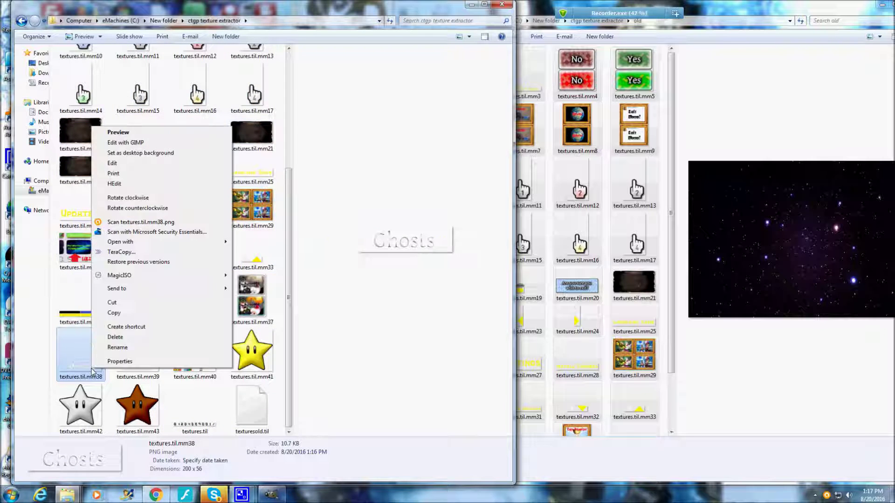
left_click(126, 142)
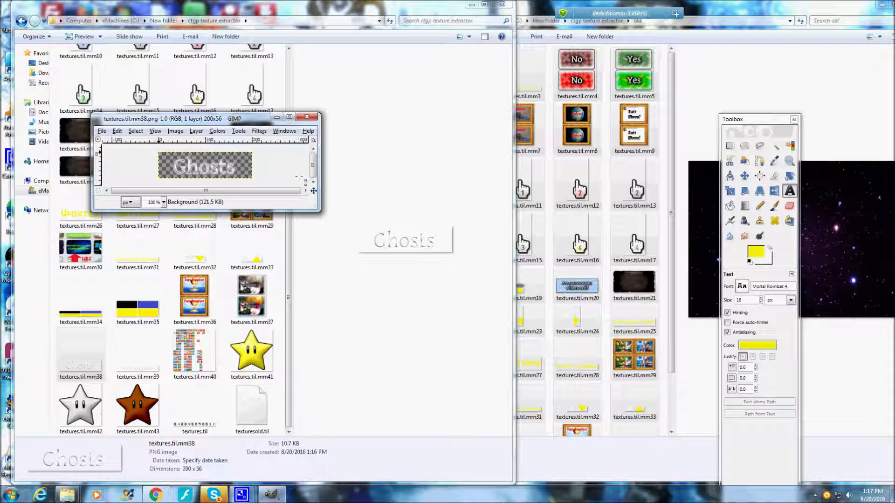
left_click(730, 146)
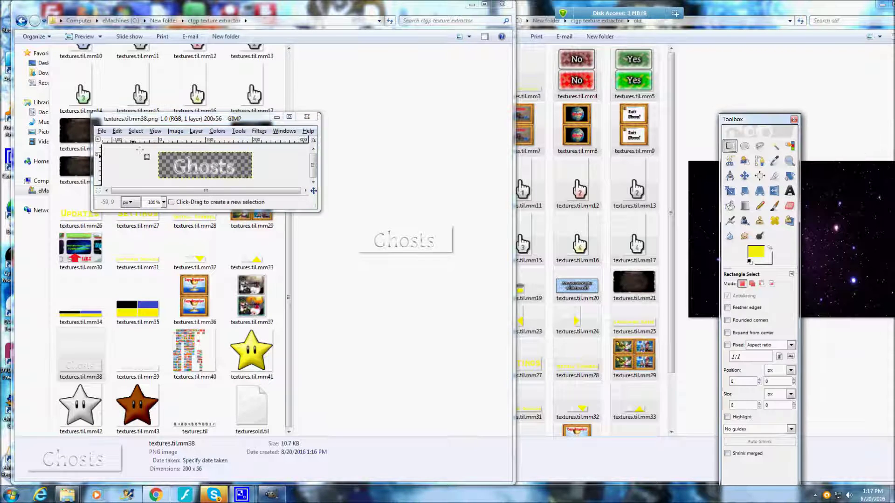
left_click_drag(141, 149, 273, 182)
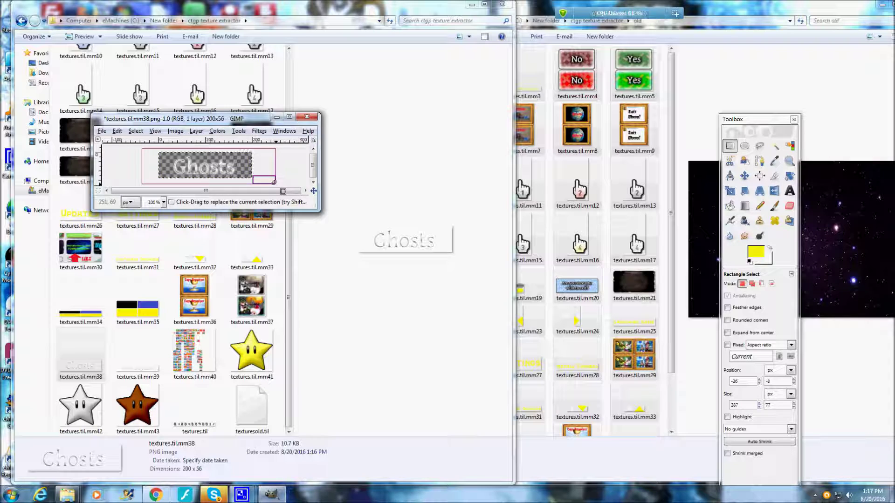
key("Delete")
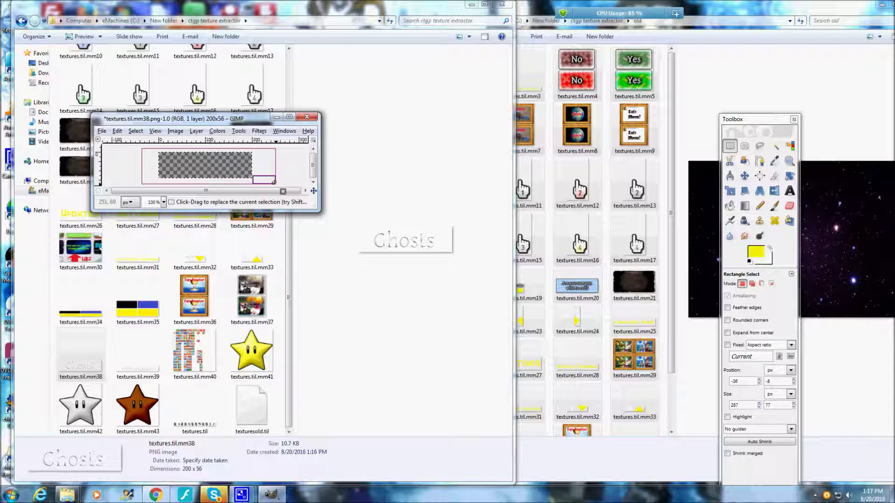
Add the yellow text GHOSTS at 55 px with the Text tool and position it to fill the cleared image
left_click(790, 190)
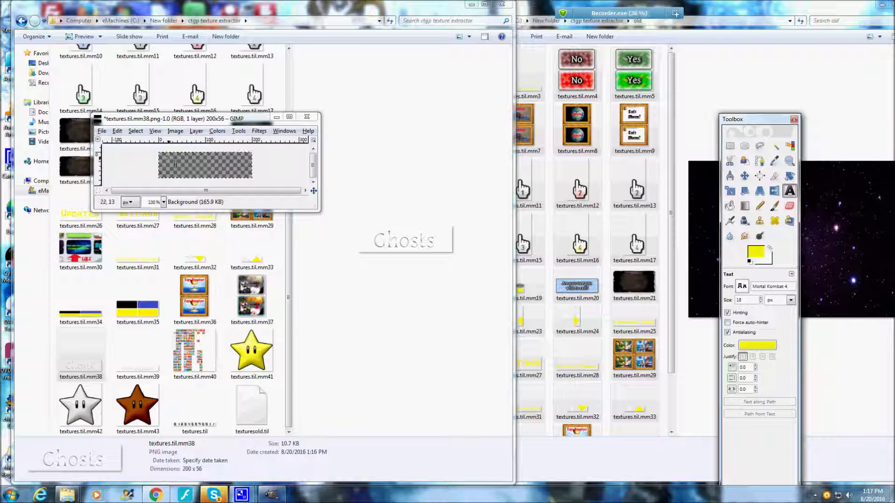
left_click(169, 159)
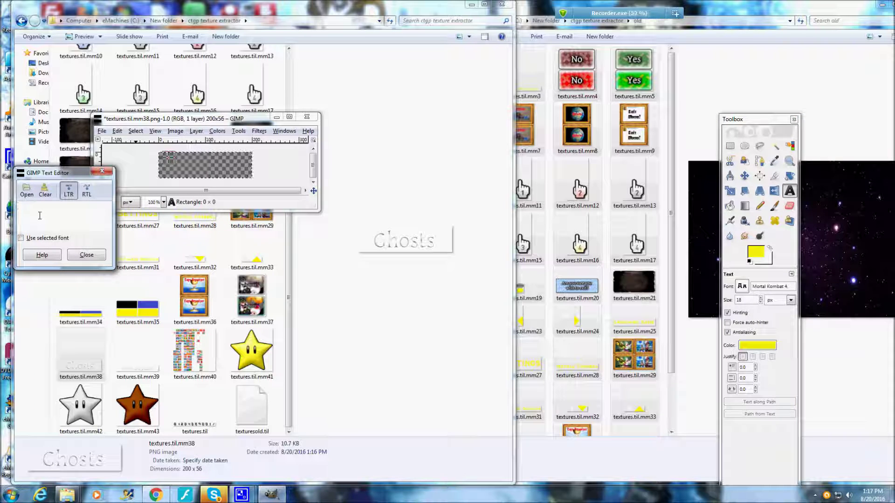
type("GHOST")
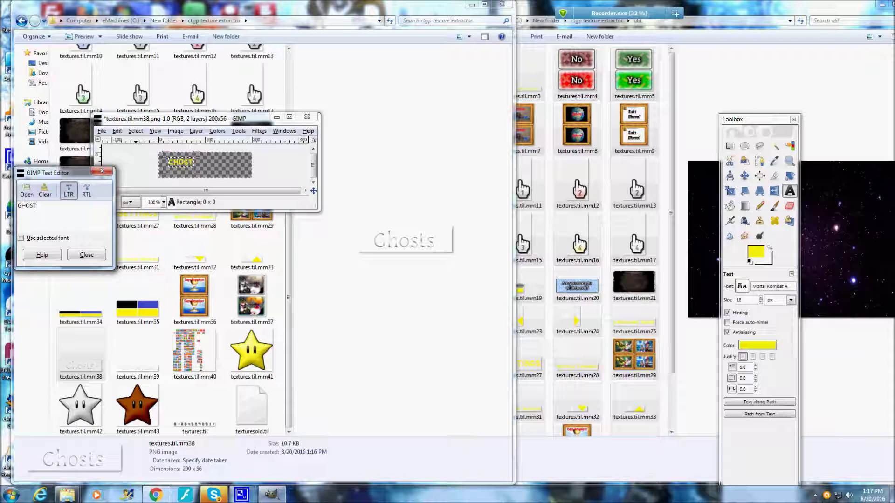
type("S")
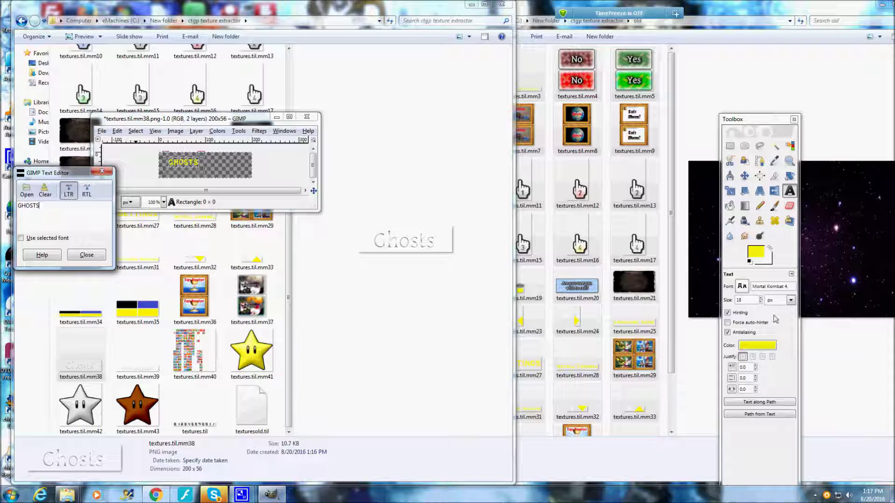
left_click(761, 298)
left_click(761, 298)
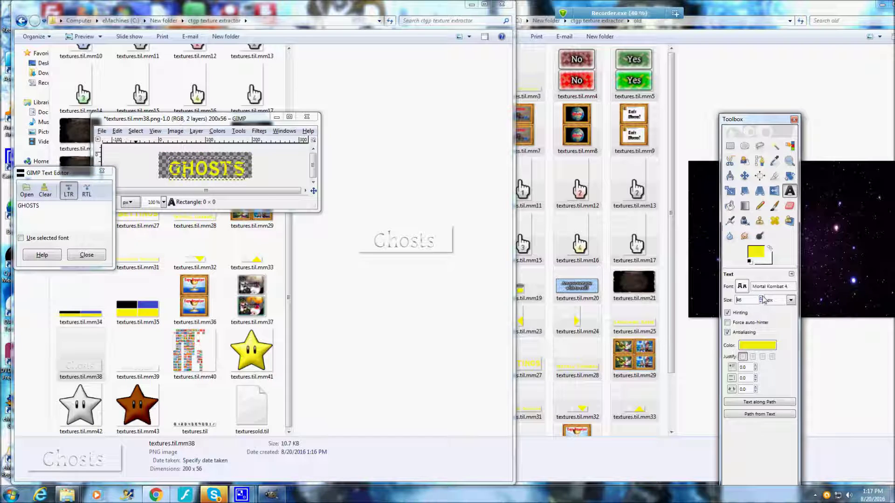
left_click(761, 297)
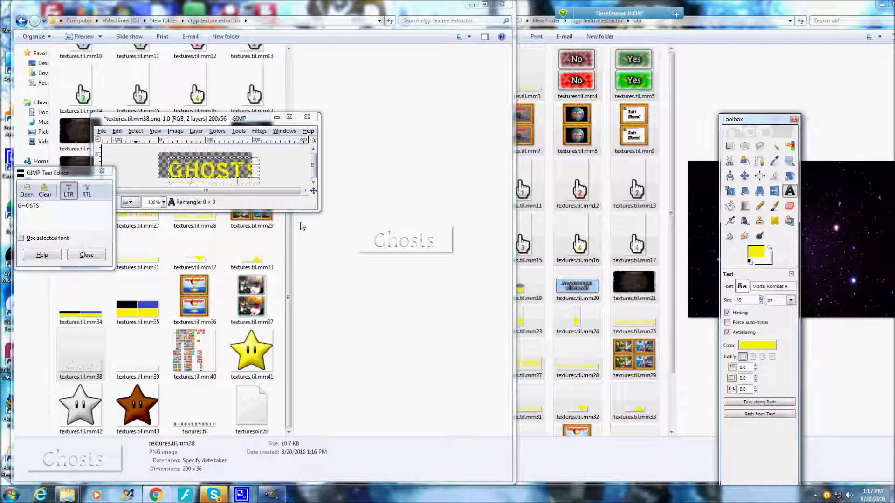
left_click(207, 168)
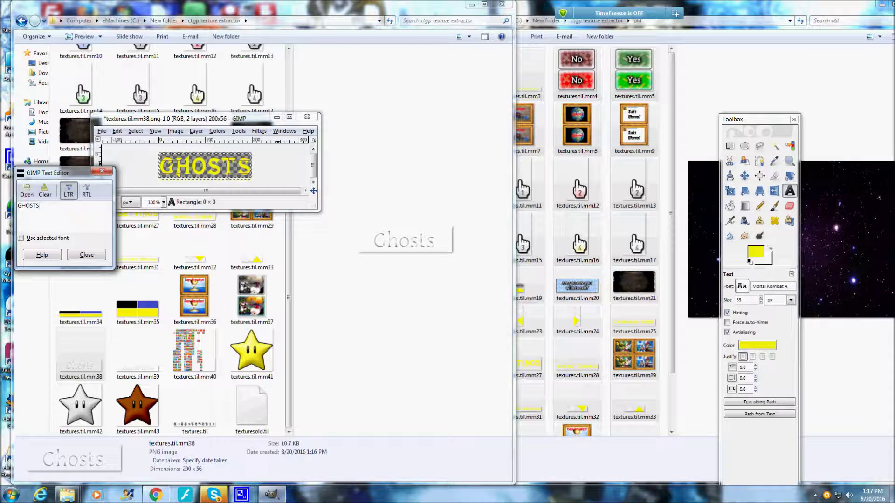
Save the texture over textures.til.mm38.png with visible layers merged, and close GIMP
left_click(102, 132)
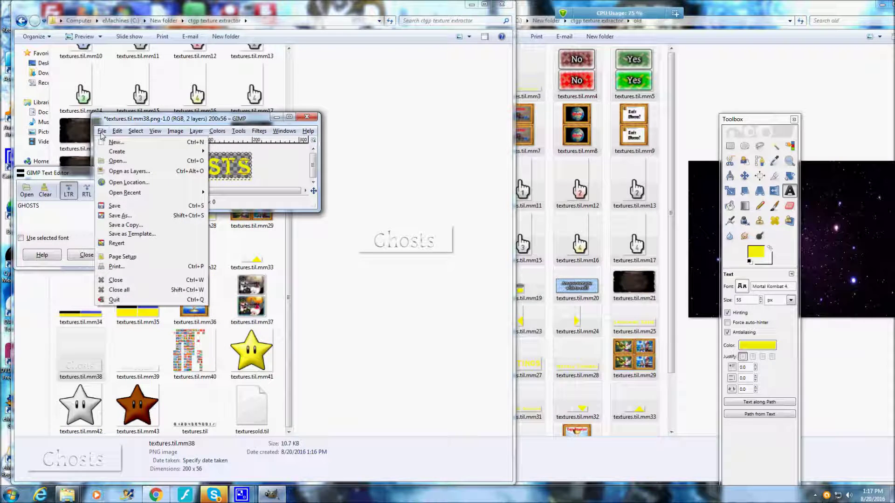
left_click(112, 208)
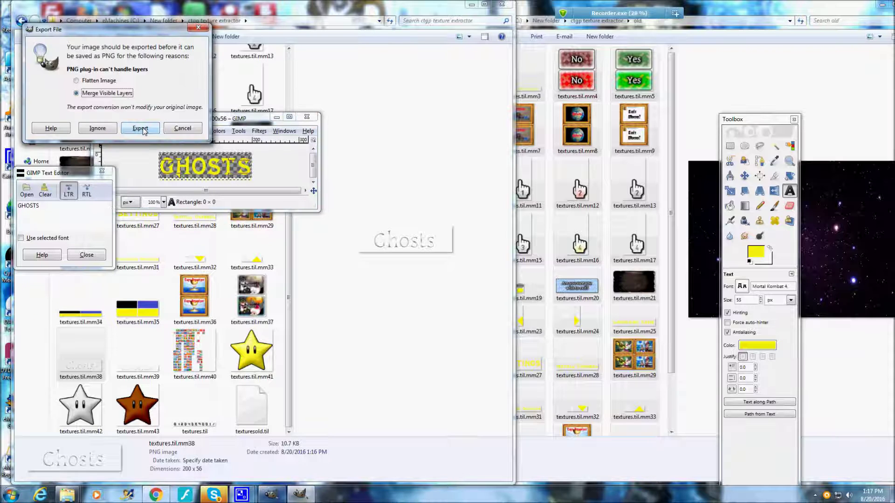
left_click(140, 128)
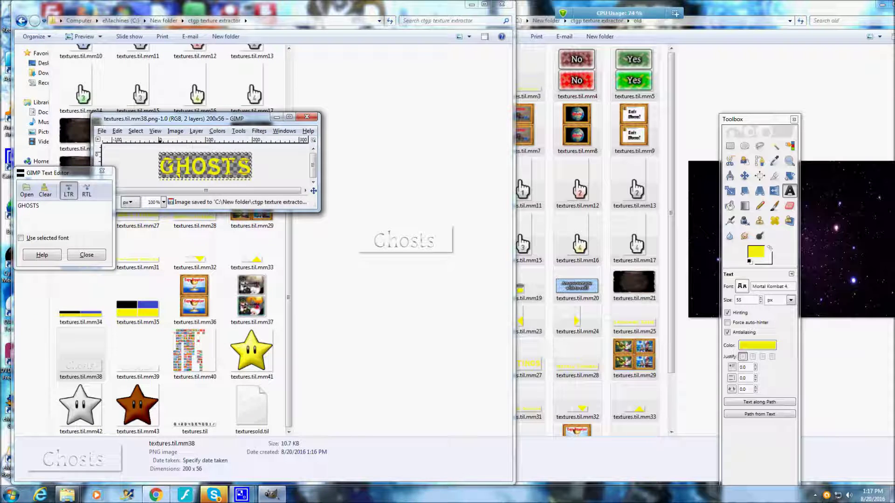
left_click(306, 117)
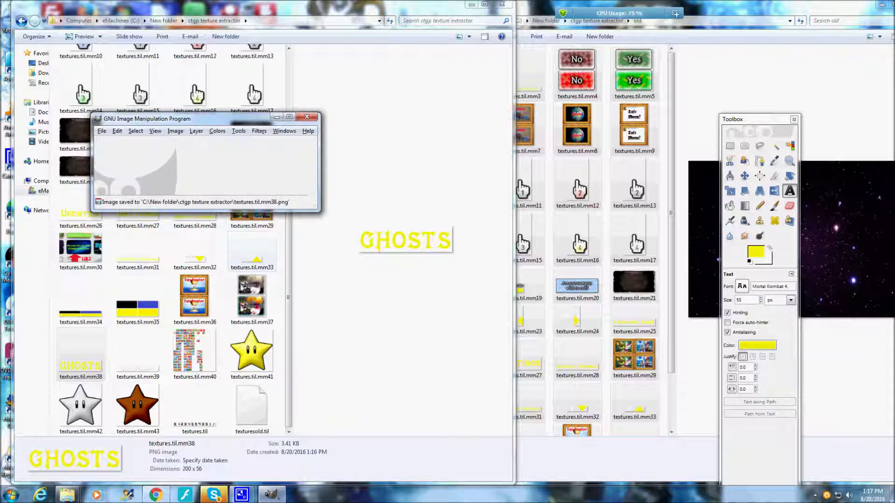
left_click(306, 117)
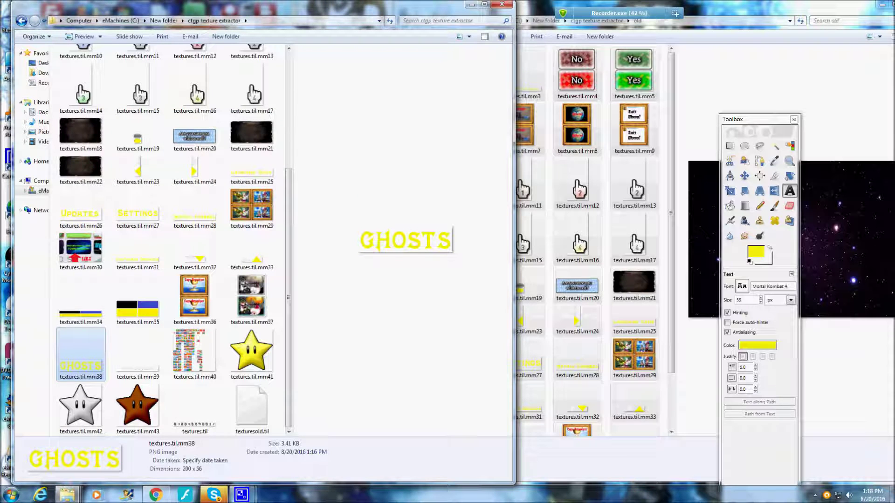
Compare the previews of the edited textures.til.mm38 and the neighbouring textures.til.mm39
left_click(138, 354)
left_click(81, 355)
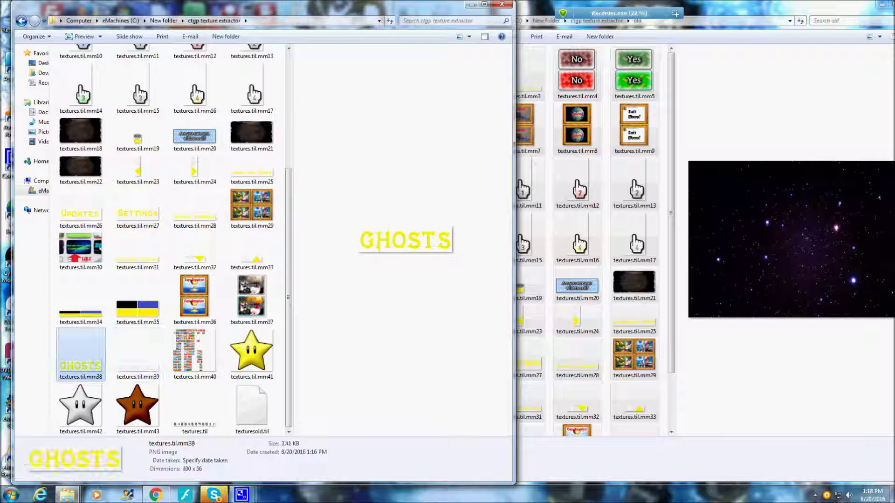
left_click(137, 355)
left_click(81, 355)
left_click(138, 355)
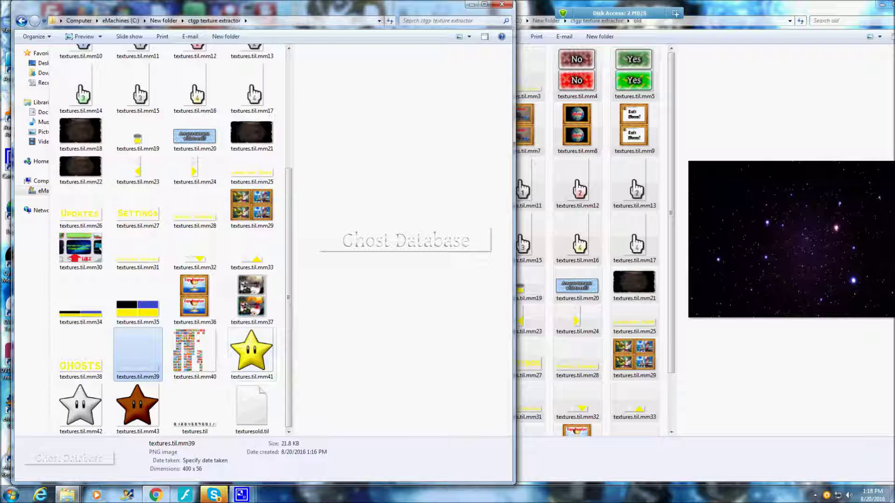
Run the compose batch file to encode the images into a new textures.til, and select that file
scroll(149, 240, "up", 4)
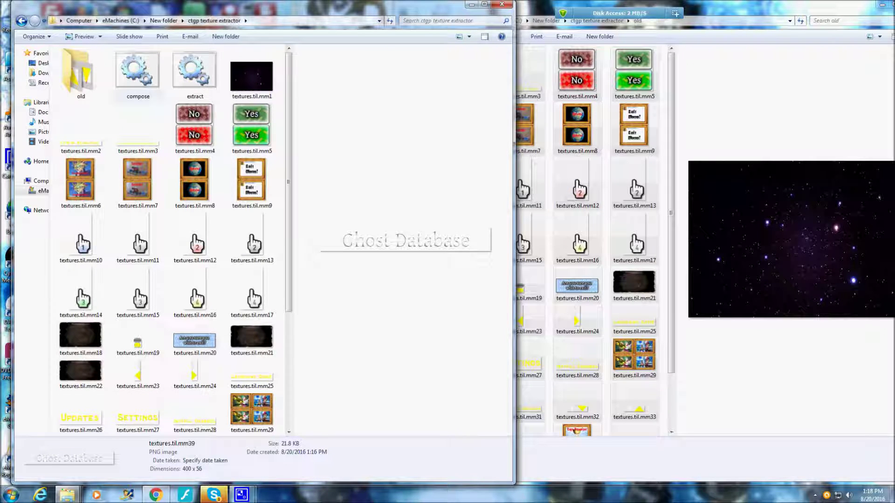
left_click(138, 72)
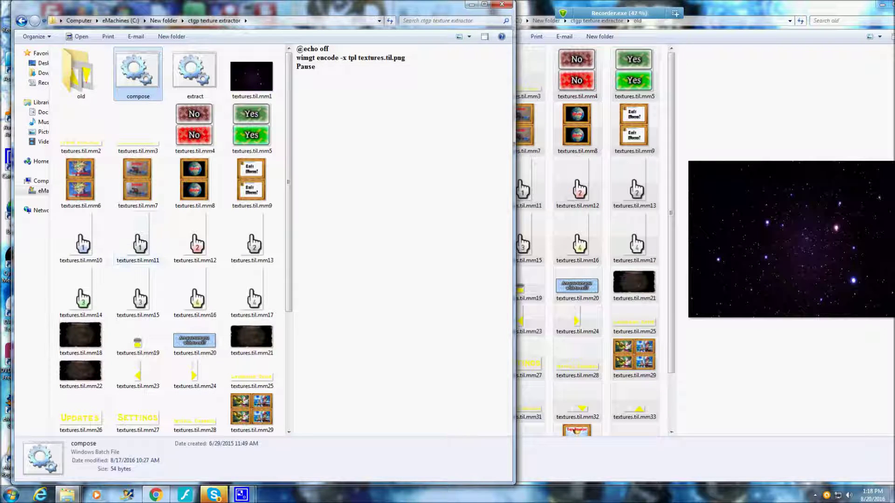
key("Return")
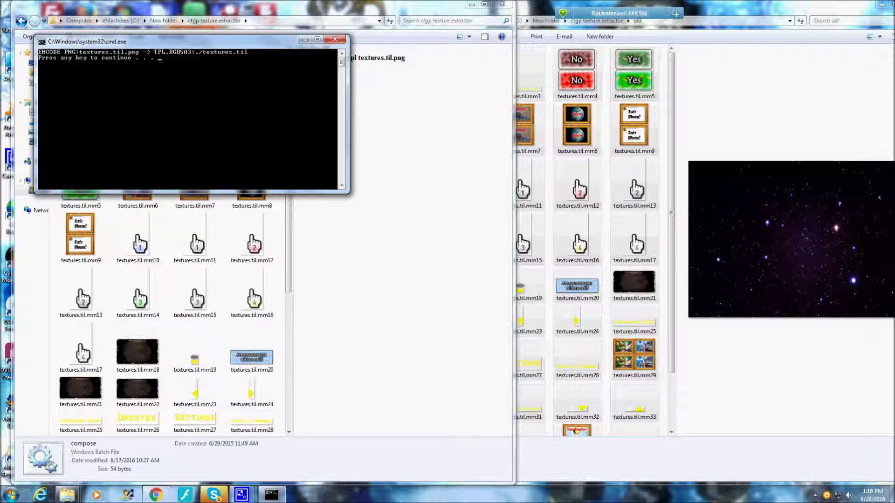
left_click(335, 39)
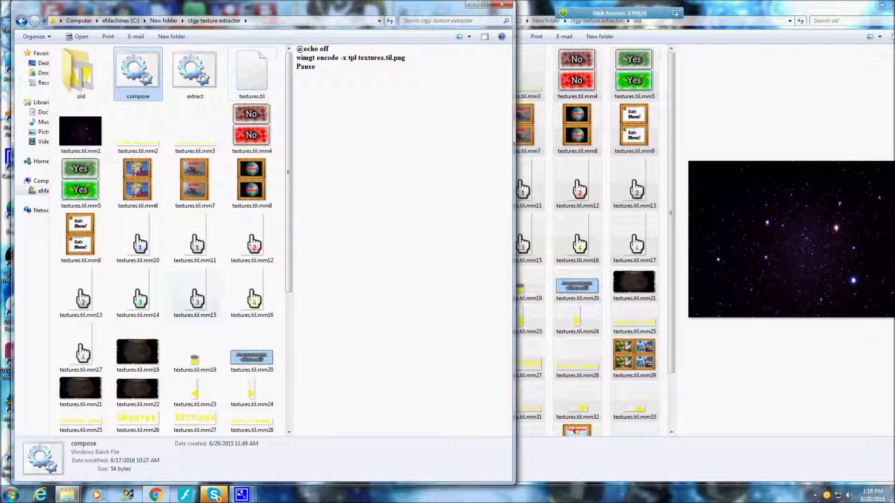
left_click(251, 75)
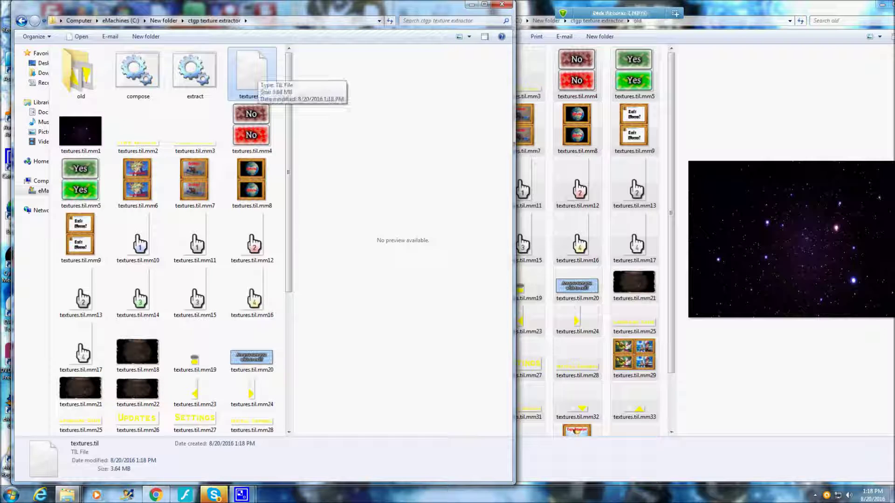
mouse_move(258, 73)
left_mouse_down()
mouse_move(260, 85)
mouse_move(467, 161)
mouse_move(250, 82)
left_mouse_up()
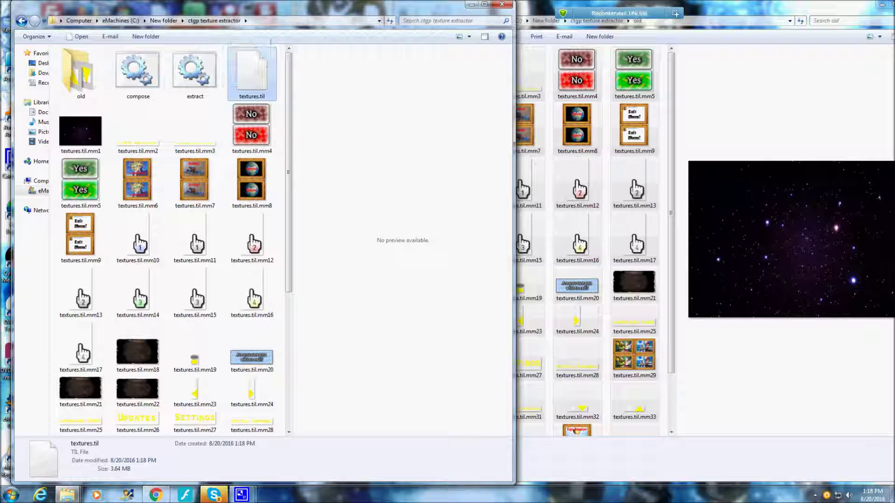
Launch CustomizeMii from the CustomizeMii 3.11 folder and load RMCX.wad from the CTWW folder as the source WAD
left_click(68, 495)
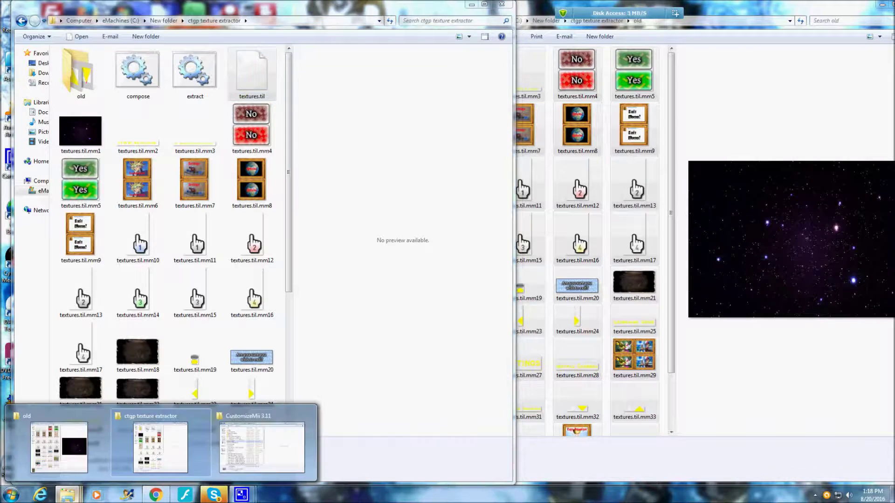
left_click(262, 447)
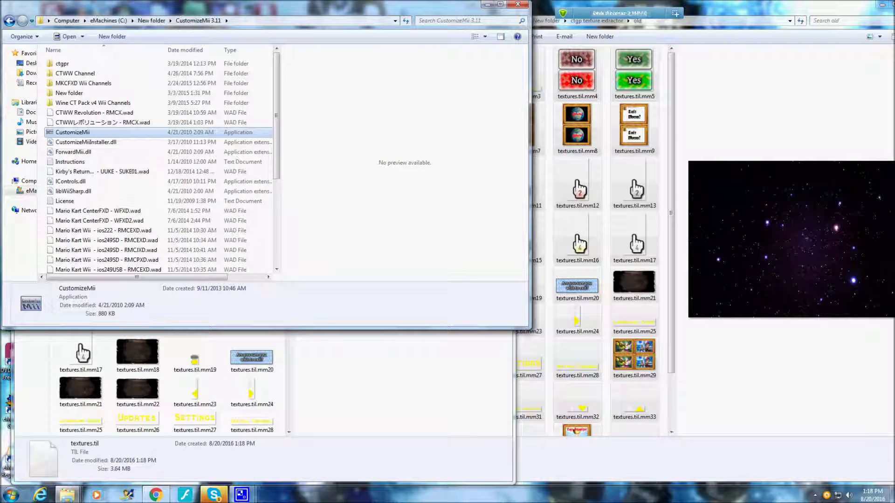
double_click(73, 132)
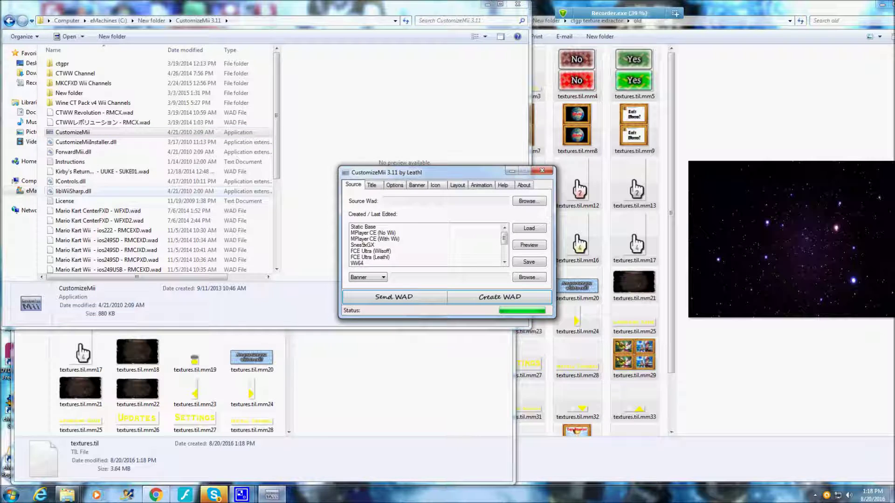
left_click(529, 201)
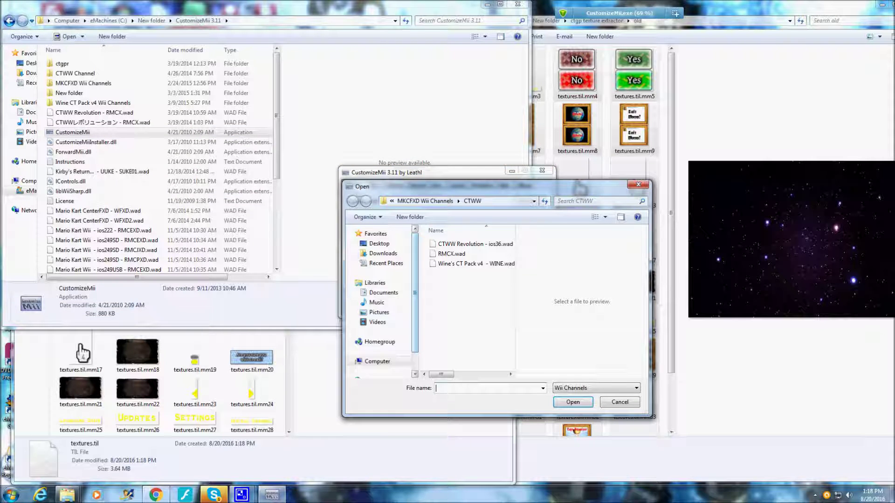
left_click(451, 254)
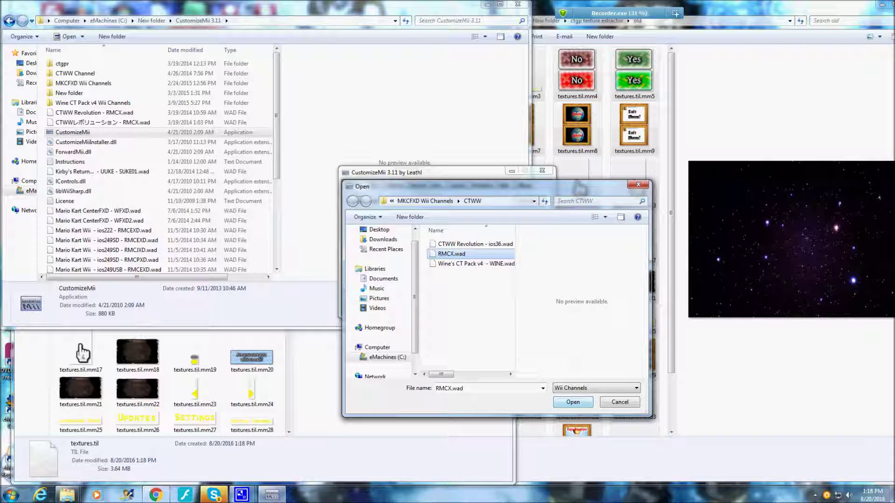
key("Return")
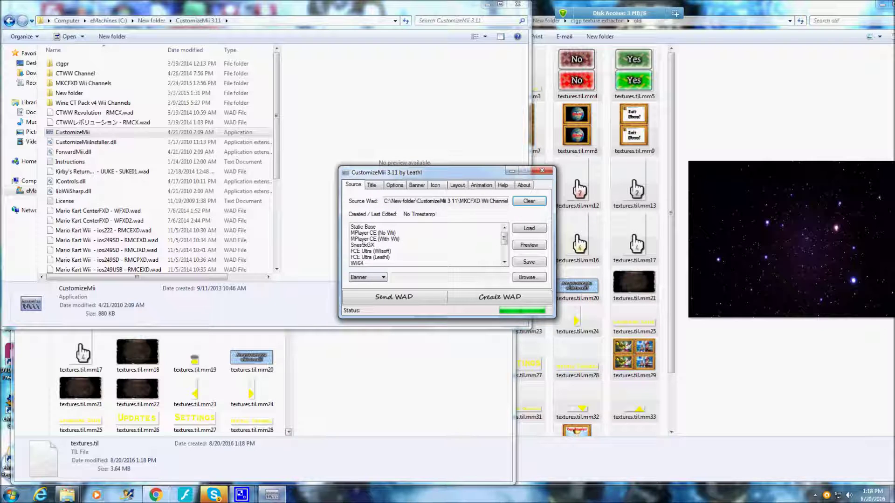
Examine the loaded WAD's title, its options and its banner textures
left_click(373, 185)
left_click(441, 204)
key("ctrl+Tab")
key("ctrl+Tab")
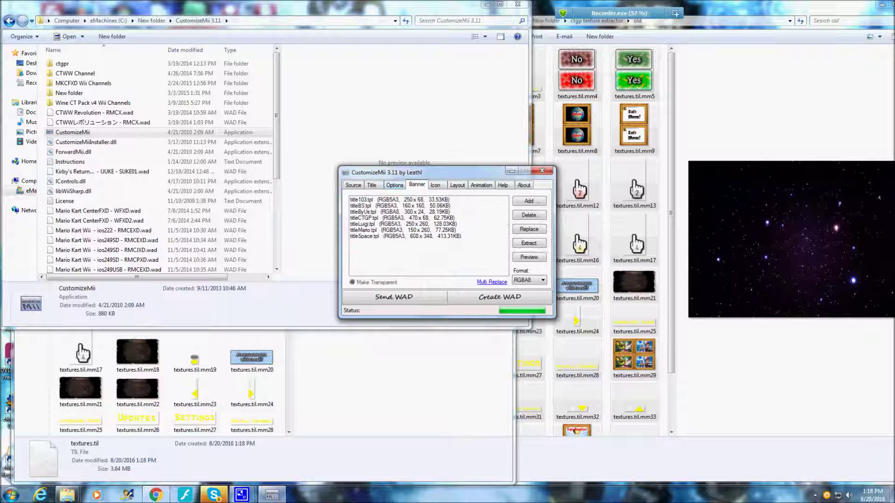
key("ctrl+shift+Tab")
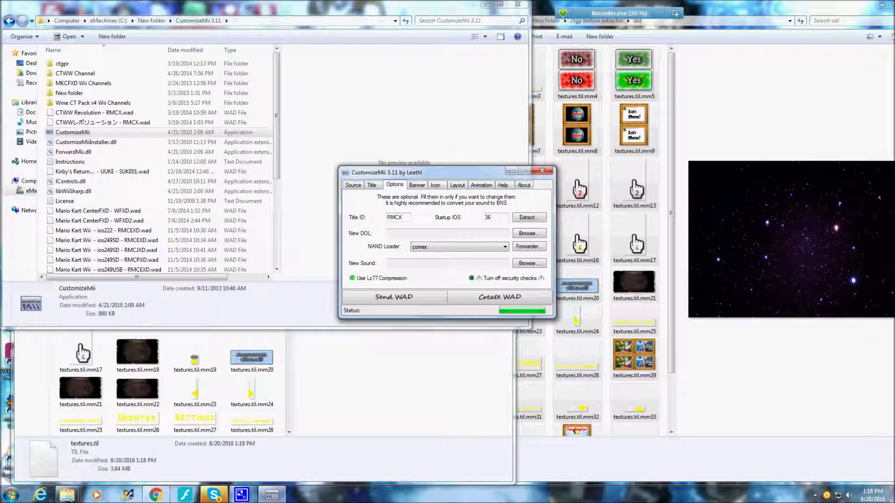
key("ctrl+Tab")
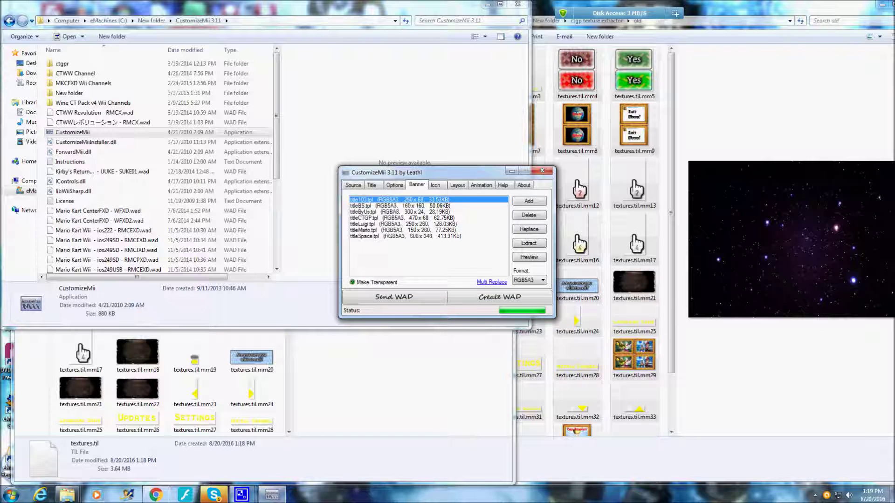
Preview the WAD's banner textures one by one: title103.tpl, titleCTGP.tpl, titleLuigi.tpl, titleMario.tpl, titleByUs.tpl and titleSpace.tpl
left_click(529, 258)
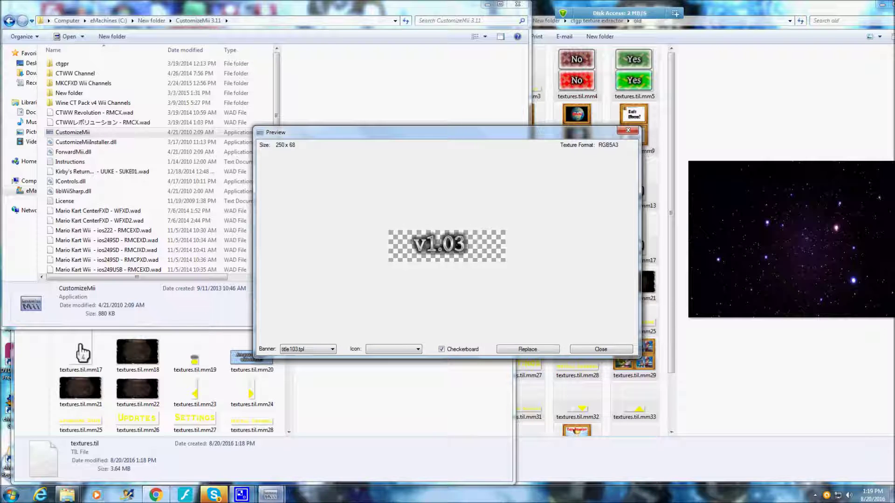
left_click(332, 349)
left_click(303, 356)
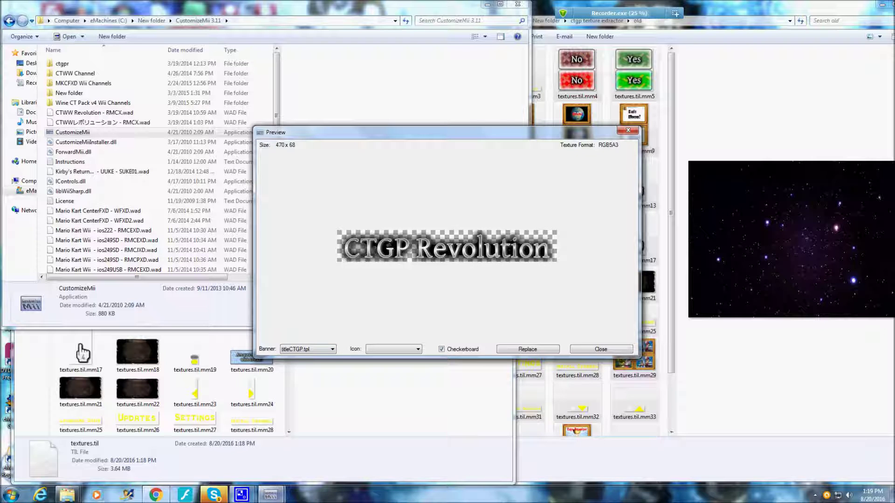
key("alt+Down")
key("Down")
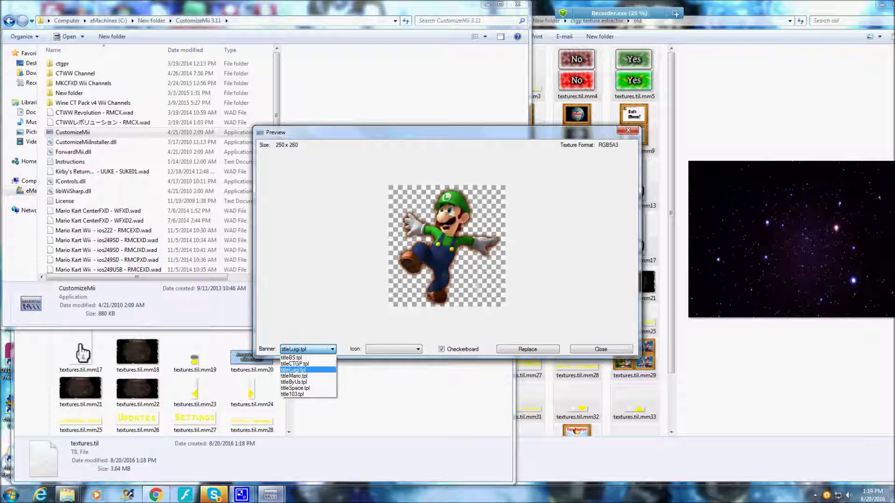
key("Down")
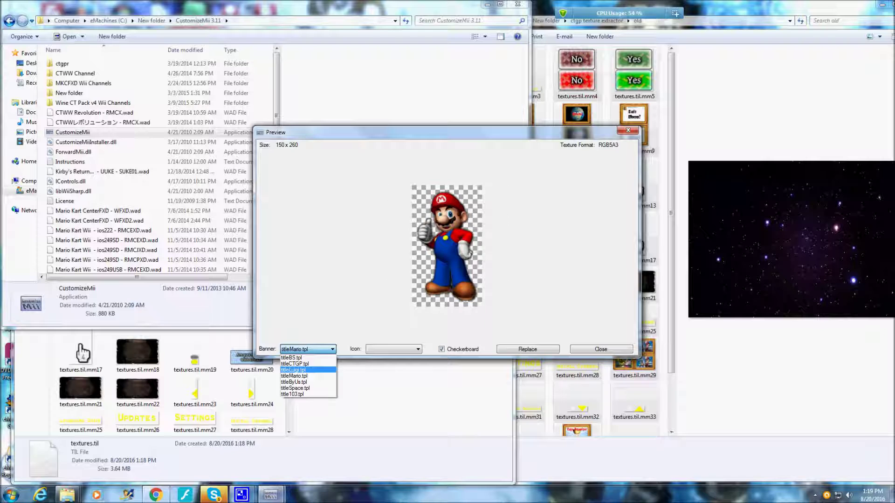
key("Down")
key("Return")
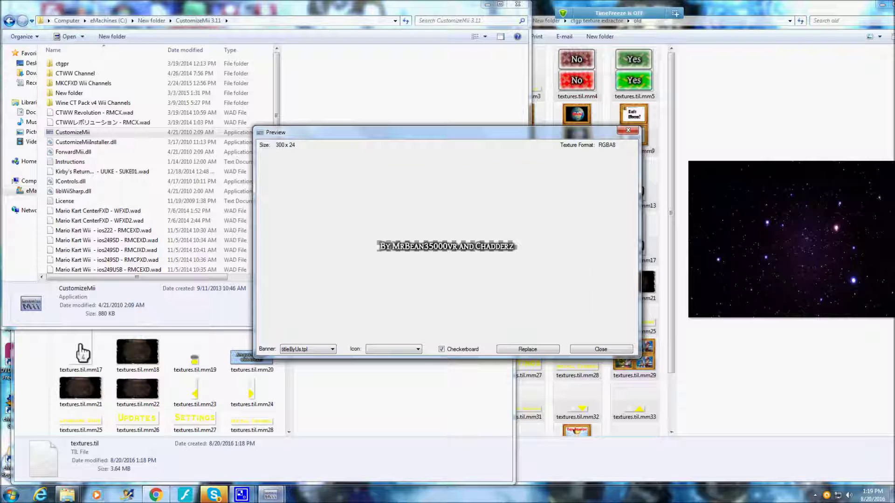
key("Down")
key("Tab")
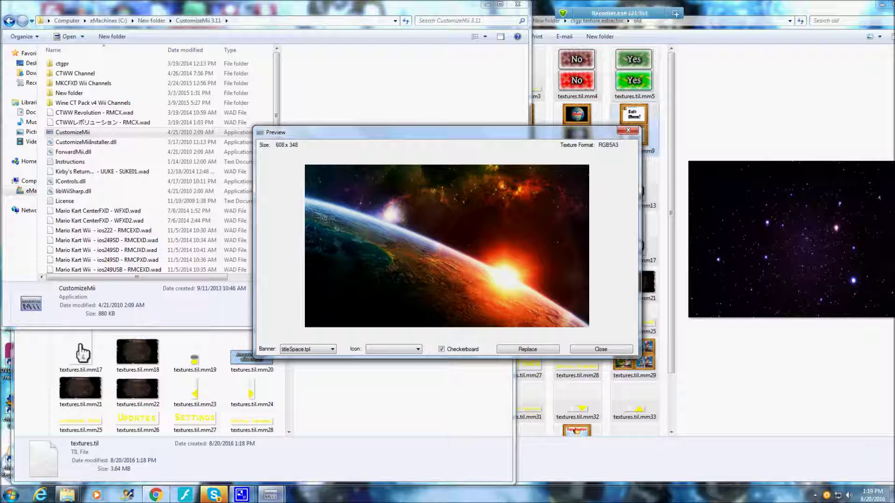
left_click(628, 131)
Load CTWW Revolution - ios36.wad from the CTWW folder as the new source WAD
left_click(354, 185)
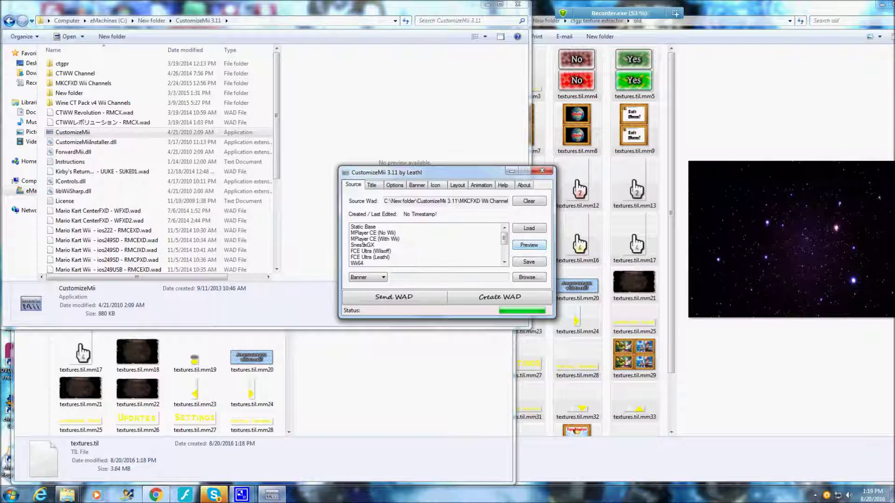
left_click(528, 277)
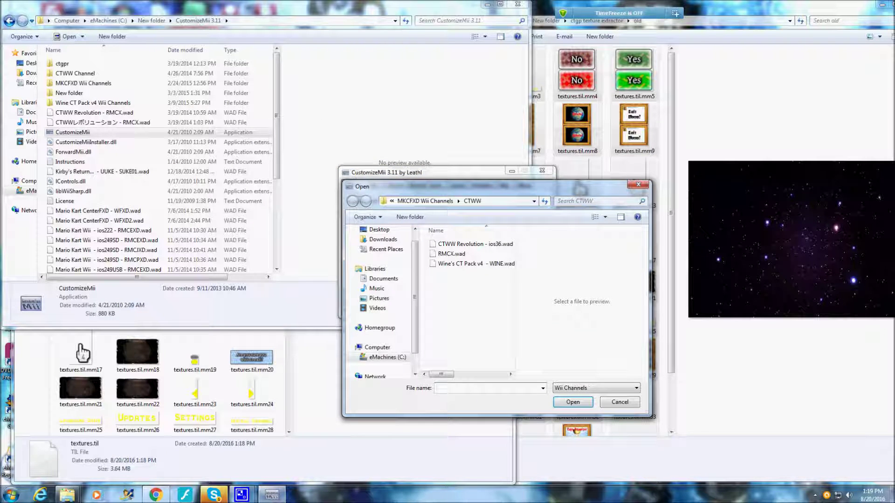
left_click(475, 244)
left_click(572, 402)
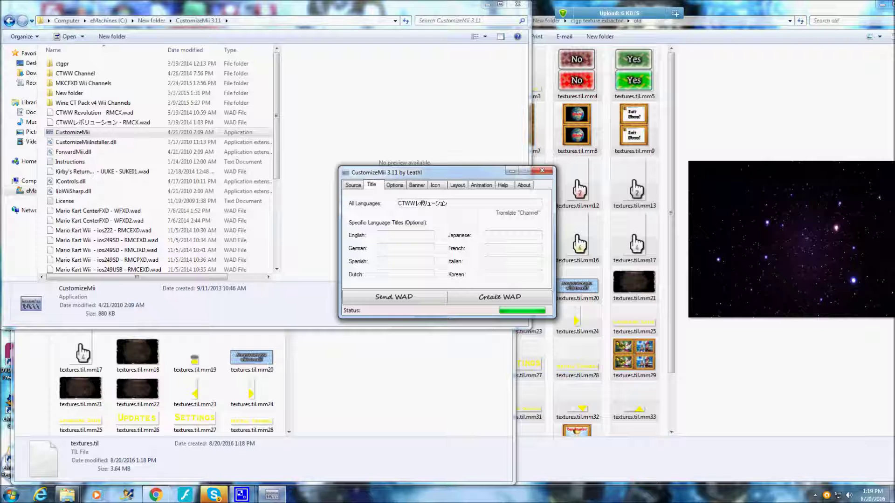
Examine the options of the CTWW Revolution WAD and preview its banner textures from title103.tpl and titleCTGP.tpl through to titleSpace.tpl
left_click(395, 185)
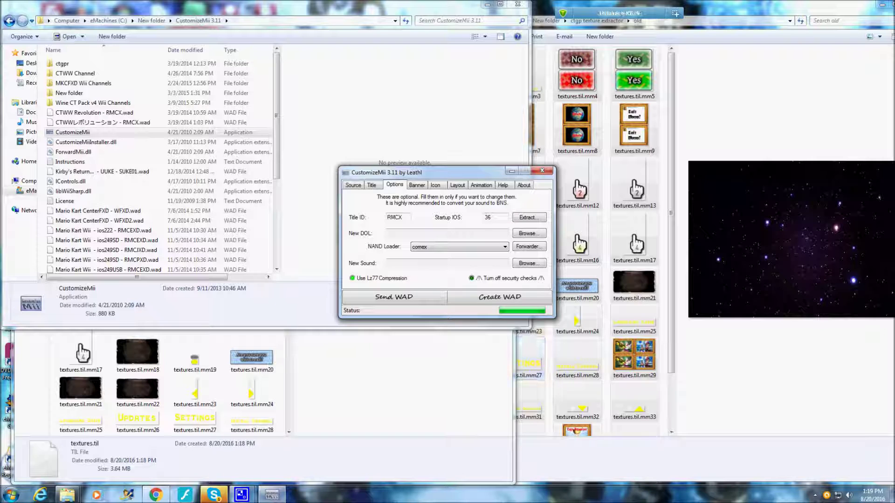
key("ctrl+Tab")
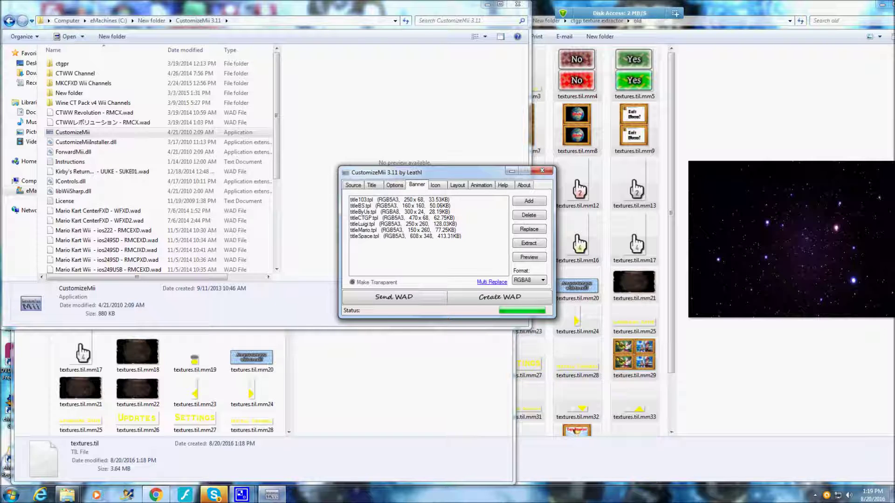
left_click(399, 199)
left_click(529, 257)
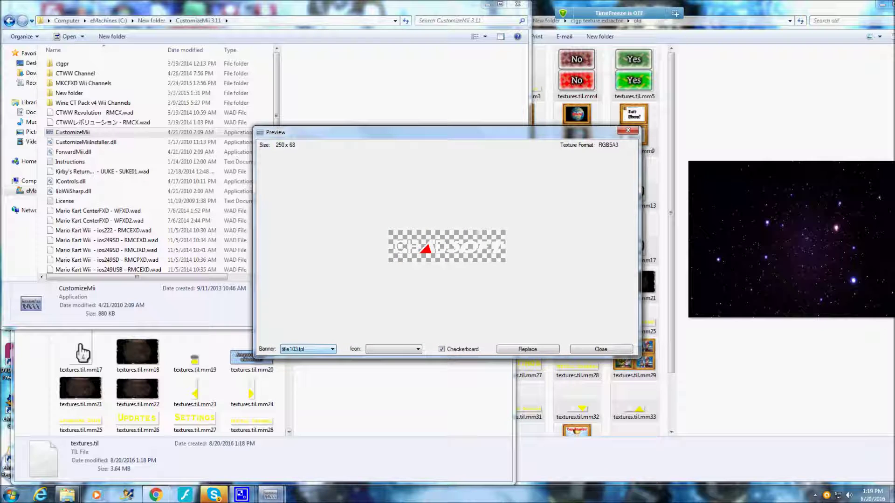
left_click(309, 349)
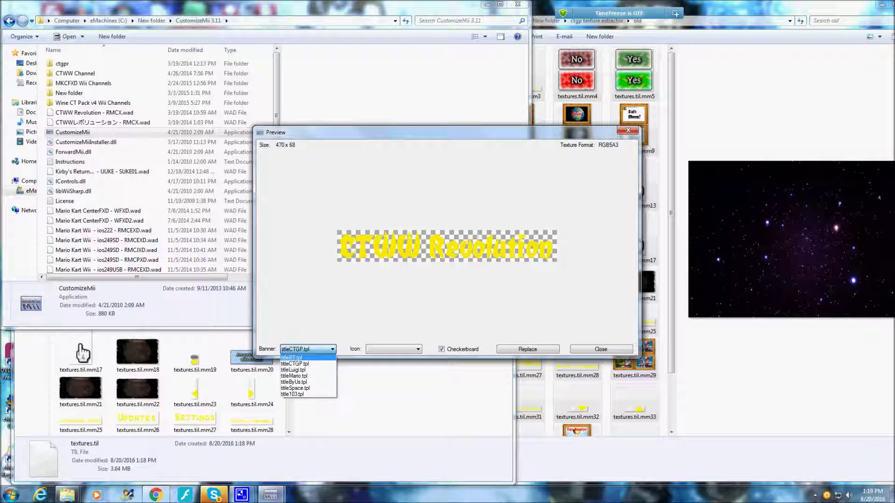
key("Down")
key("Down")
key("Down")
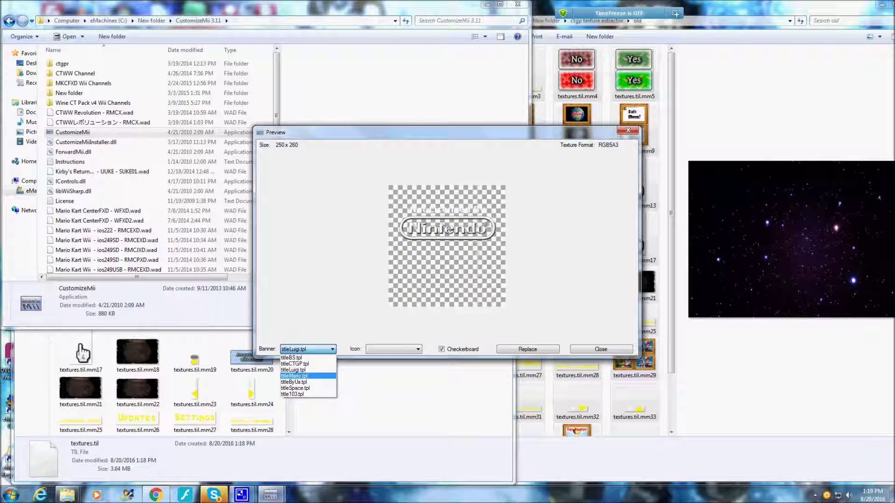
left_click(294, 382)
key("Down")
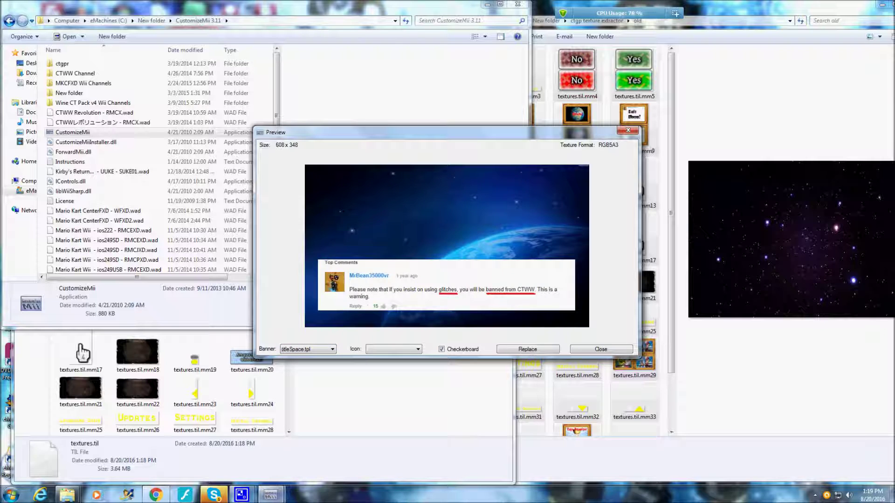